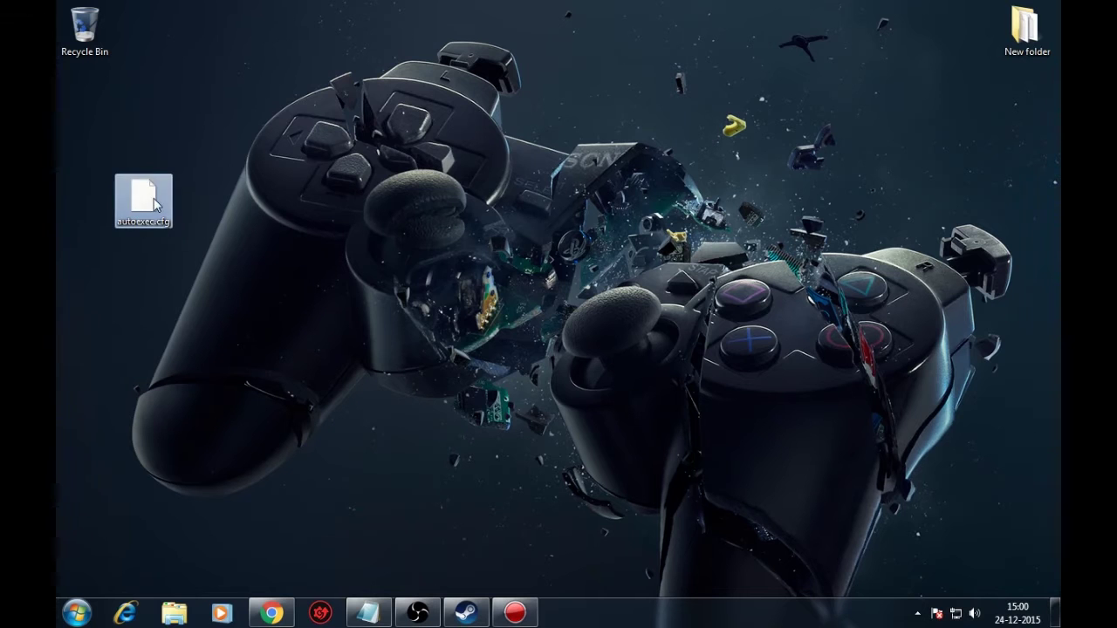
Copy autoexec.cfg from the desktop and open Local Disk (C:) in Windows Explorer.
{"action": "right_click", "coordinate": [155, 203]}
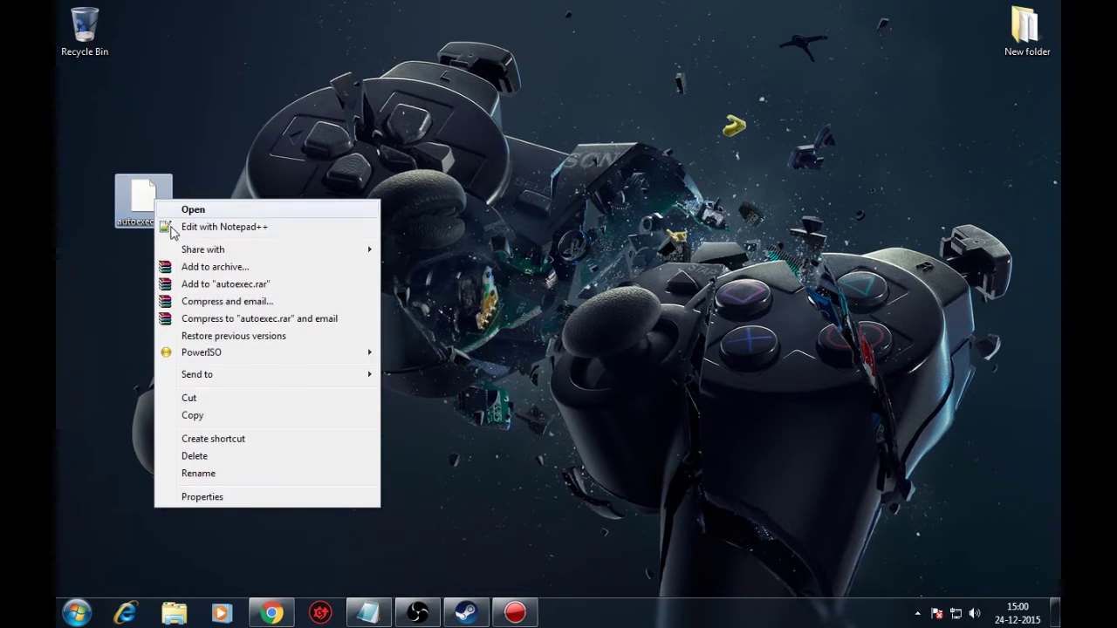
{"action": "left_click", "coordinate": [218, 413]}
{"action": "key", "text": "super"}
{"action": "left_click", "coordinate": [302, 377]}
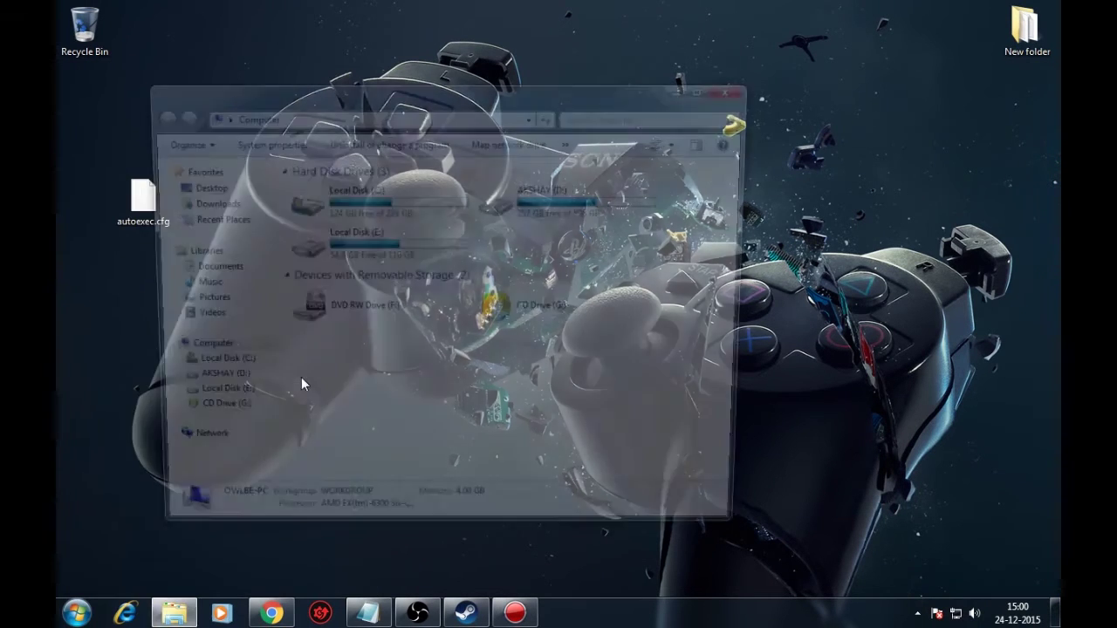
{"action": "double_click", "coordinate": [349, 194]}
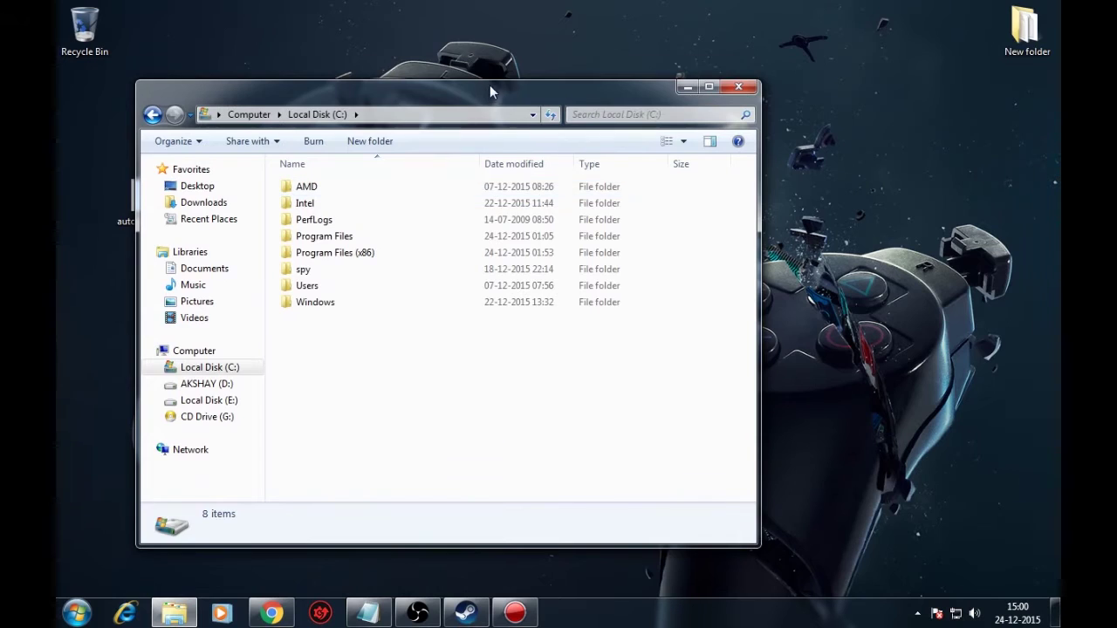
Maximize the Explorer window and open the Steam folder inside Program Files (x86).
{"action": "double_click", "coordinate": [489, 84]}
{"action": "left_click", "coordinate": [251, 168]}
{"action": "double_click", "coordinate": [372, 171]}
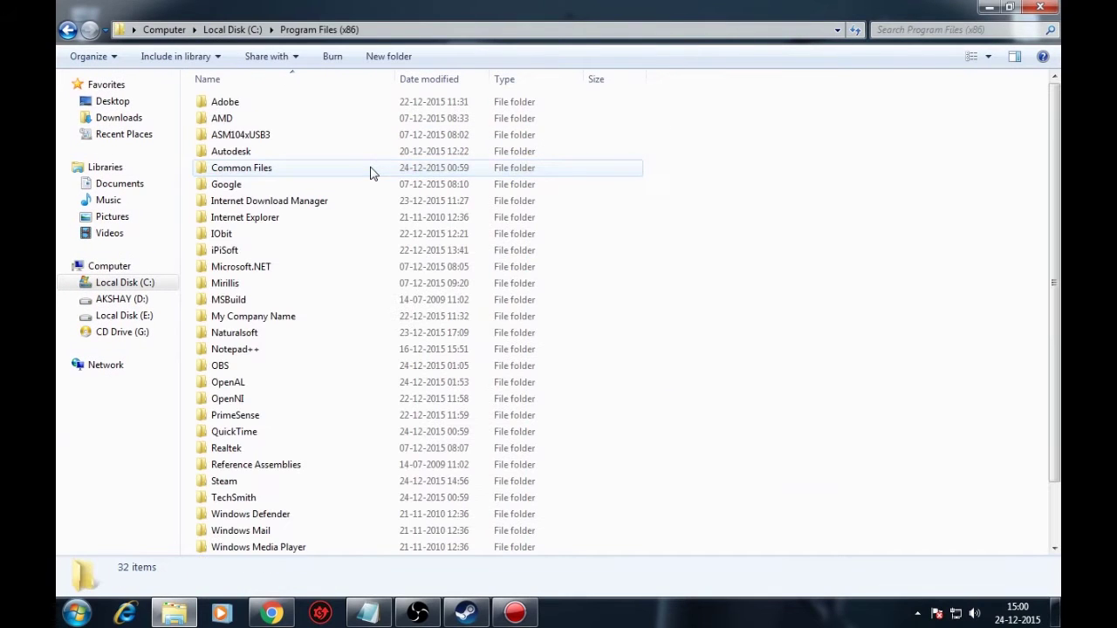
{"action": "left_click", "coordinate": [338, 319]}
{"action": "key", "text": "s"}
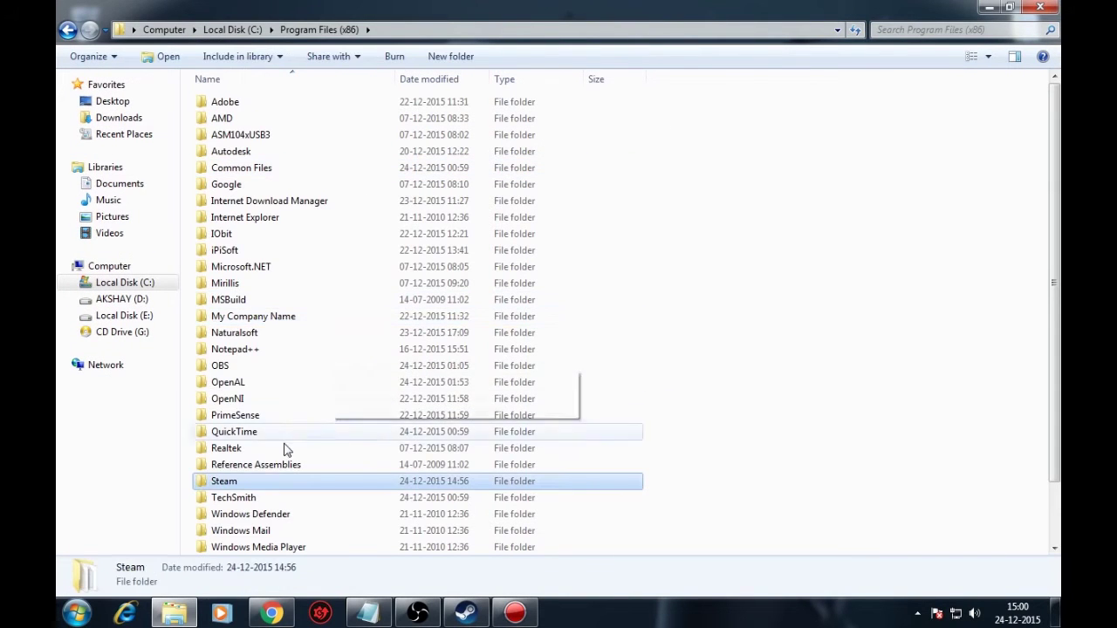
{"action": "key", "text": "Return"}
Open the steamapps folder within Steam and enter its common subfolder.
{"action": "key", "text": "s"}
{"action": "key", "text": "s"}
{"action": "key", "text": "s"}
{"action": "key", "text": "s"}
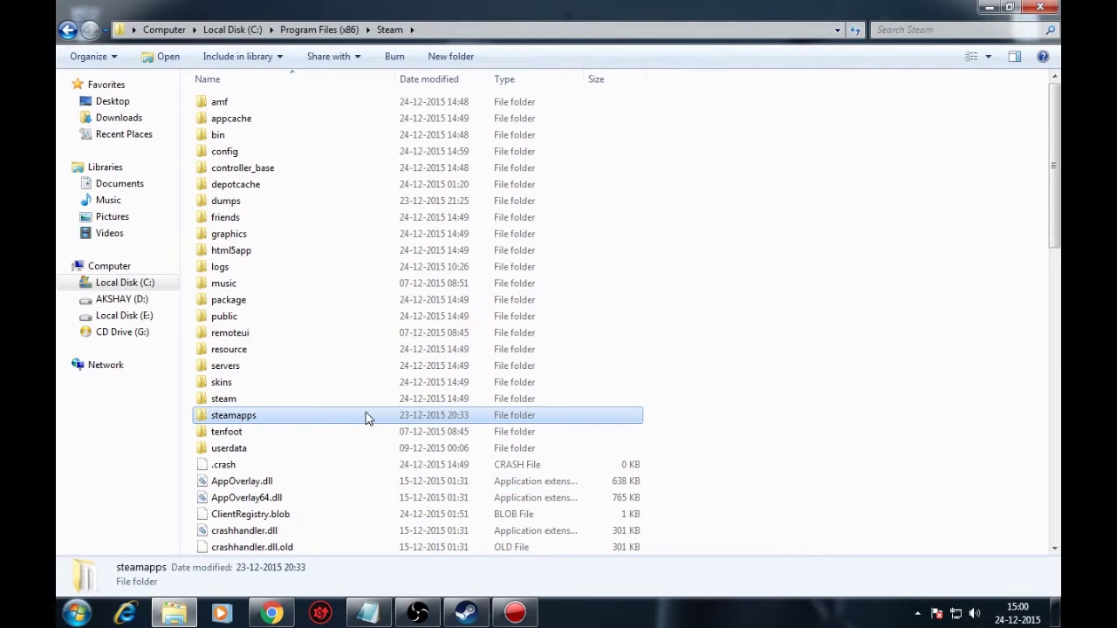
{"action": "key", "text": "Return"}
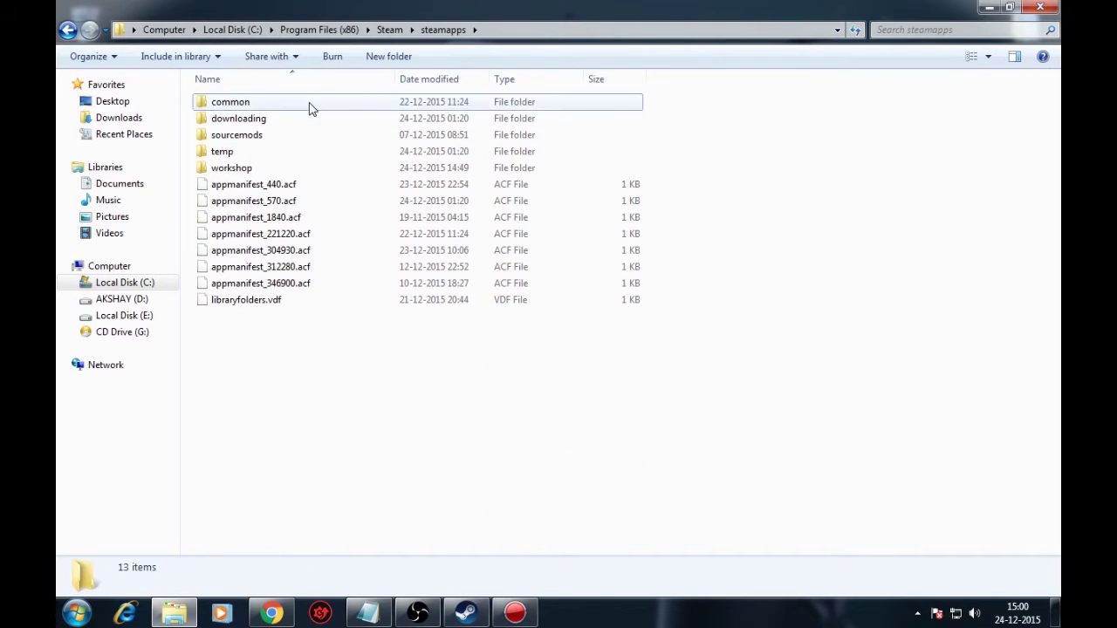
{"action": "double_click", "coordinate": [309, 107]}
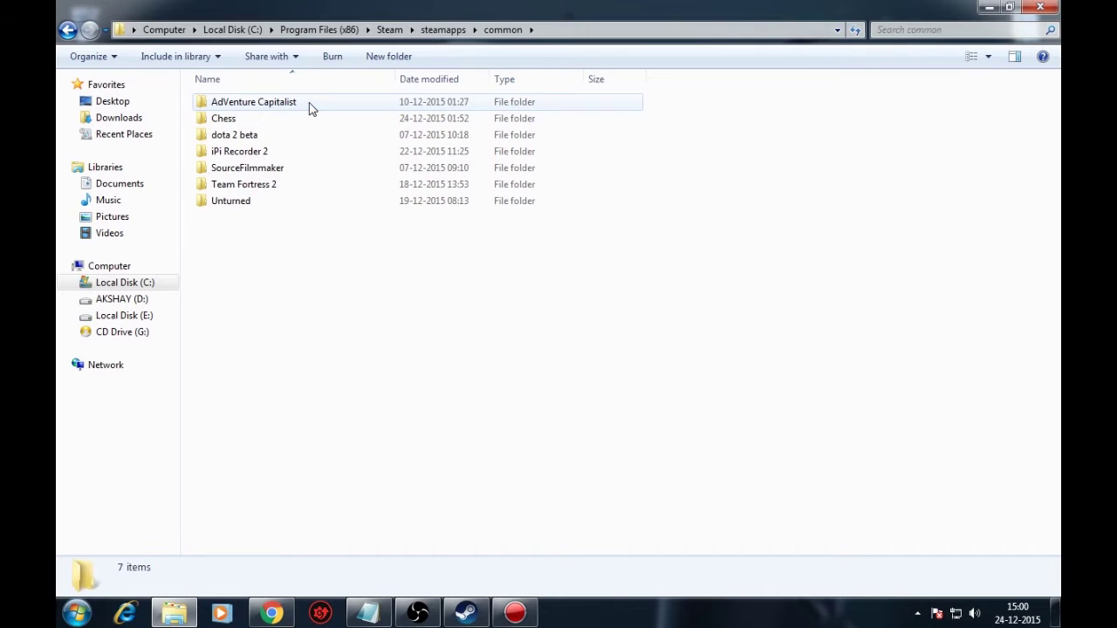
Go into the dota 2 beta game files and open the game\dota\cfg folder.
{"action": "double_click", "coordinate": [262, 136]}
{"action": "double_click", "coordinate": [271, 154]}
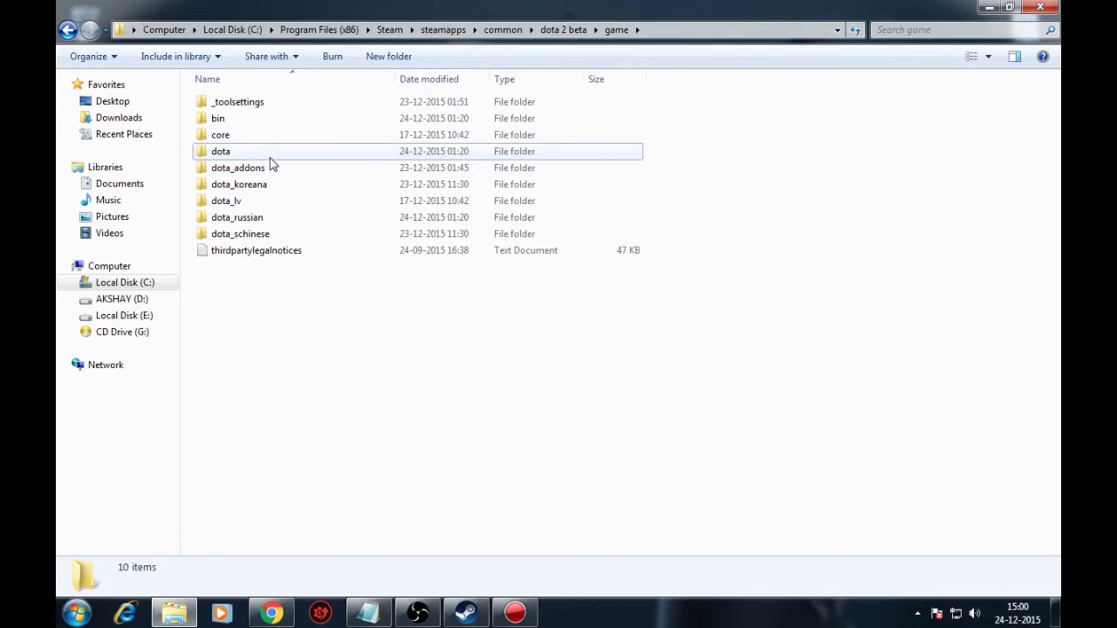
{"action": "double_click", "coordinate": [267, 154]}
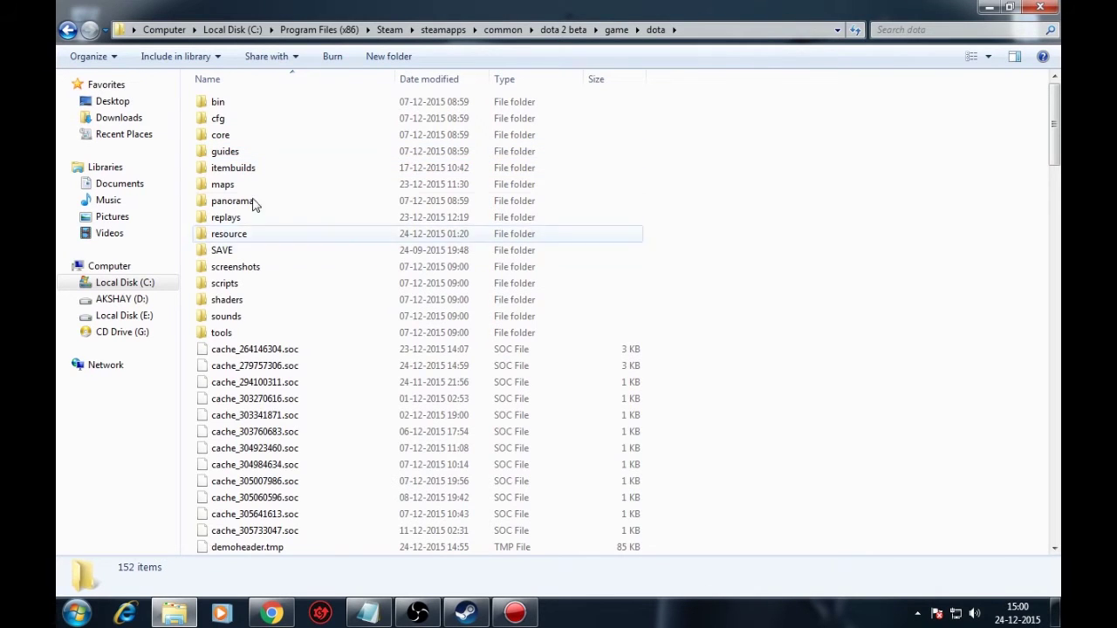
{"action": "double_click", "coordinate": [255, 120]}
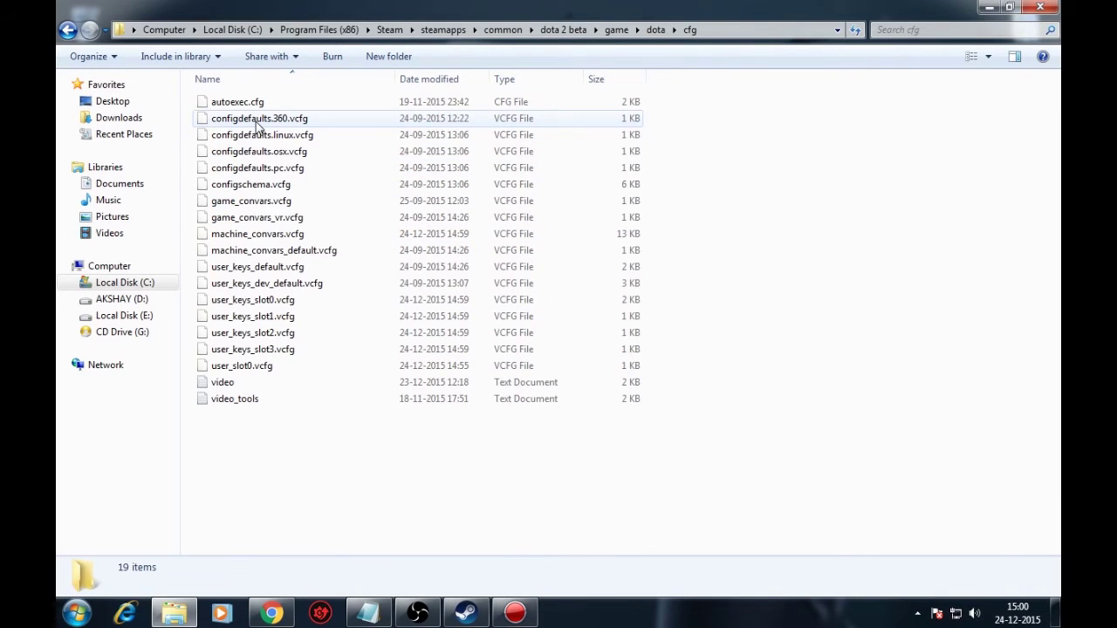
Paste the copied autoexec.cfg into the Dota 2 cfg folder and minimize the Explorer window.
{"action": "right_click", "coordinate": [811, 152]}
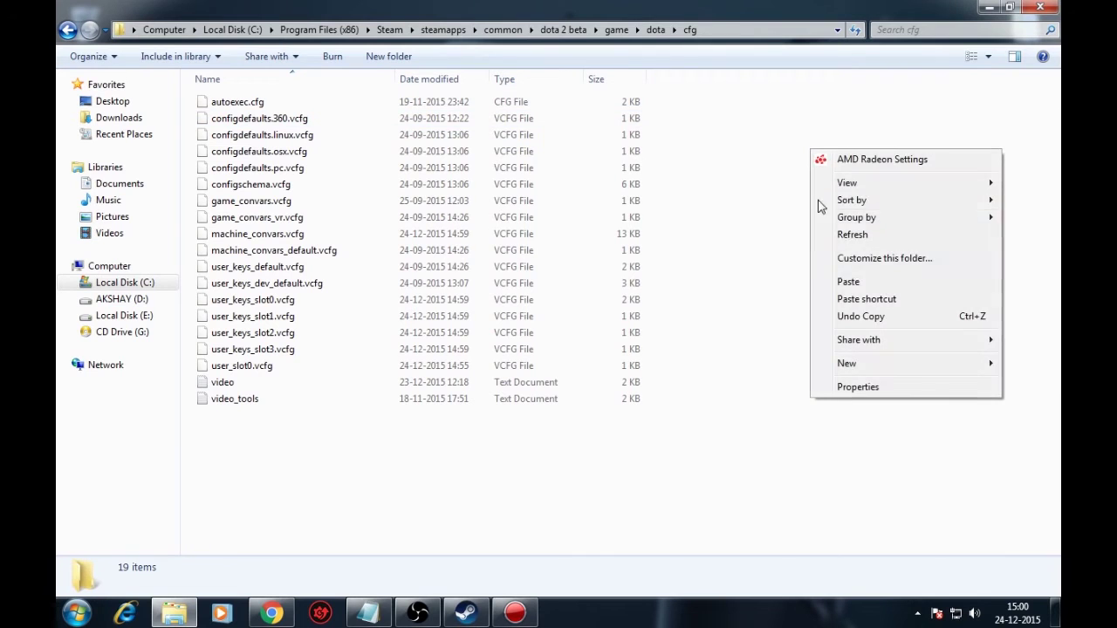
{"action": "left_click", "coordinate": [853, 281]}
{"action": "left_click", "coordinate": [547, 263]}
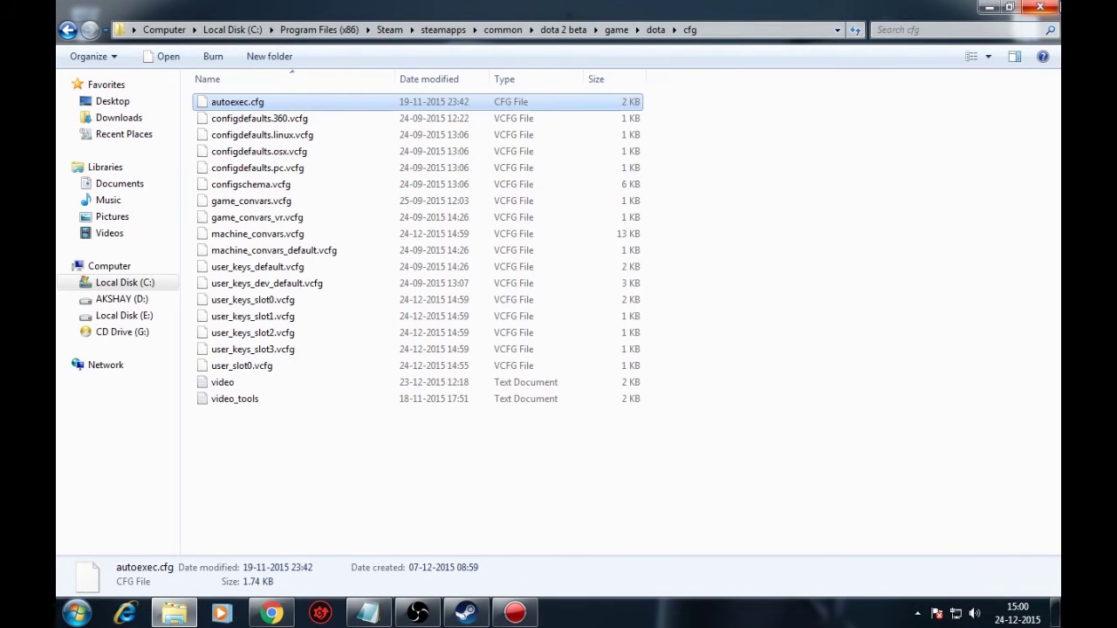
{"action": "left_click", "coordinate": [989, 7]}
Switch to Steam, set Dota 2's launch options to -console and close its properties.
{"action": "left_click", "coordinate": [465, 614]}
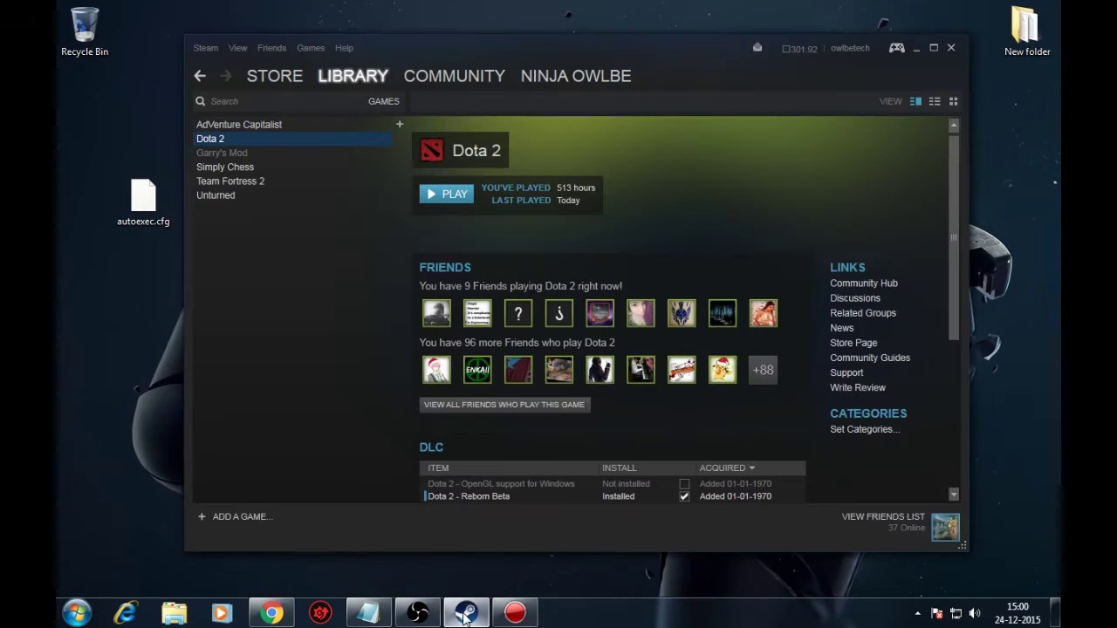
{"action": "right_click", "coordinate": [226, 138]}
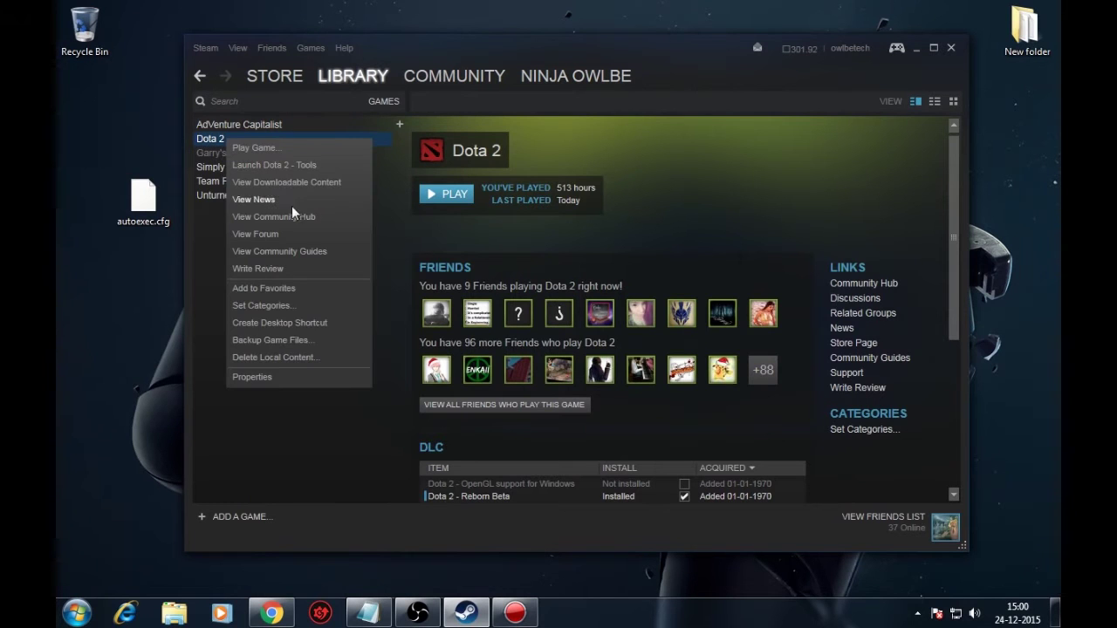
{"action": "left_click", "coordinate": [296, 376]}
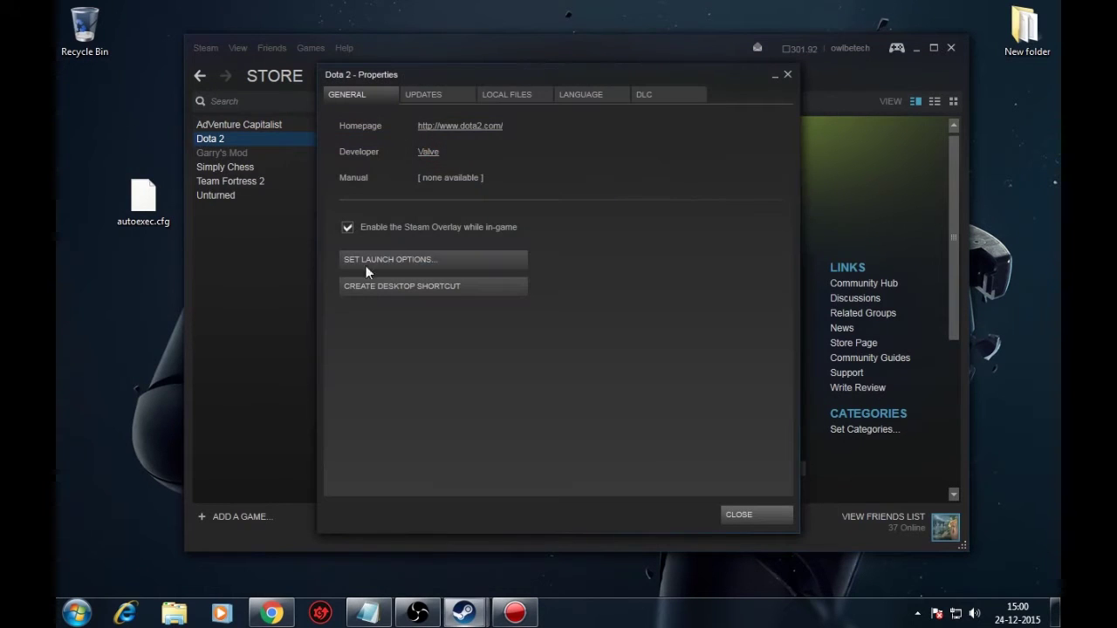
{"action": "left_click", "coordinate": [443, 263]}
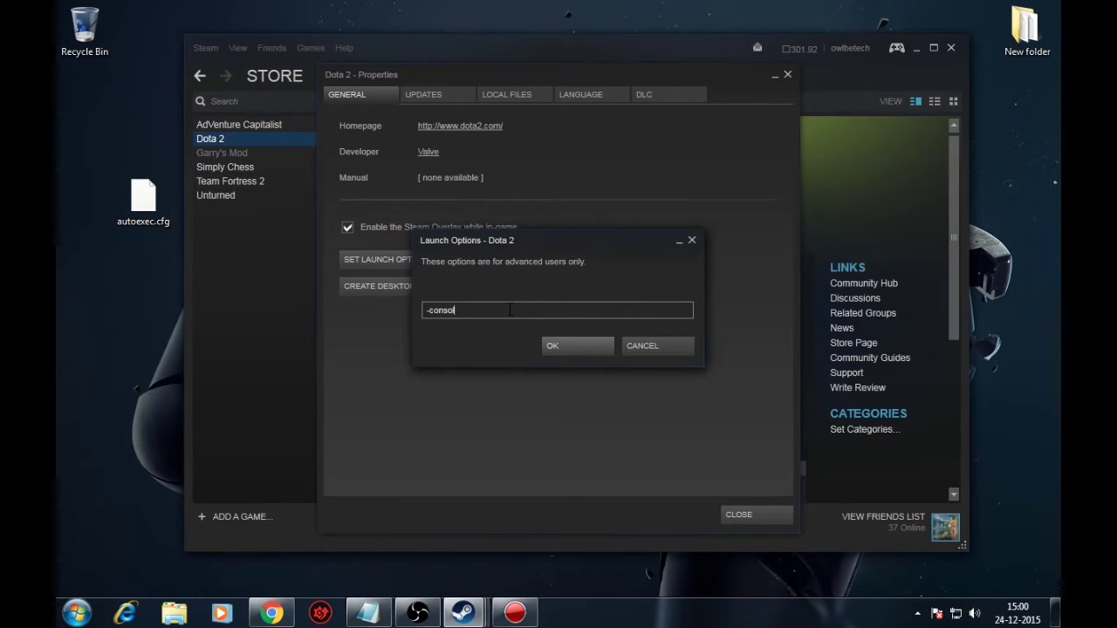
{"action": "left_click_drag", "start_coordinate": [509, 310], "coordinate": [331, 300]}
{"action": "left_click", "coordinate": [584, 344]}
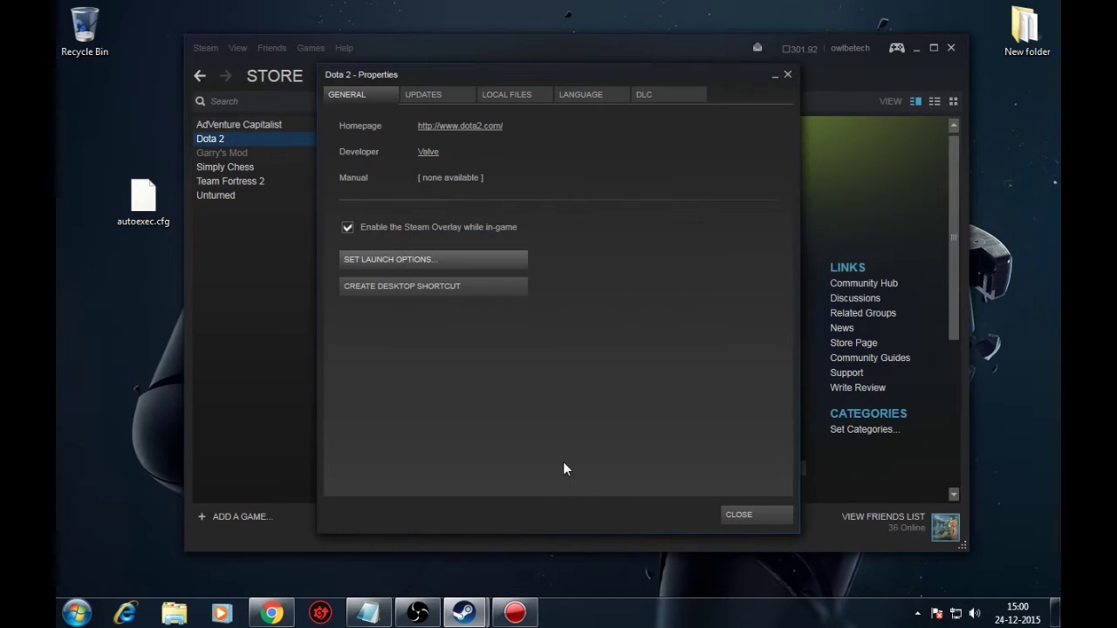
{"action": "left_click", "coordinate": [736, 511]}
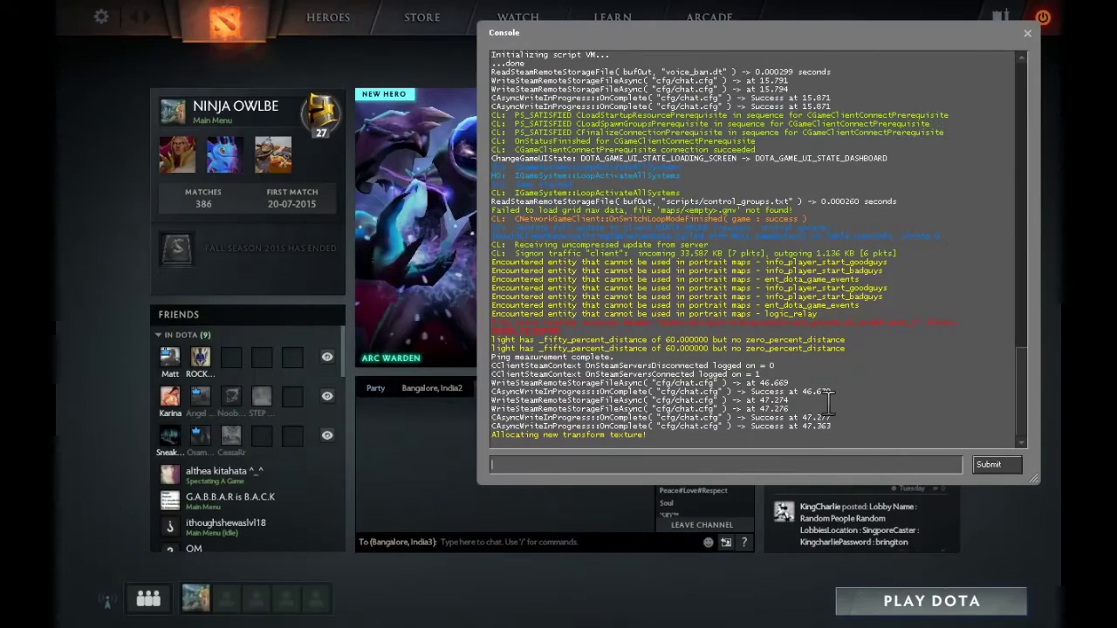
Look over the log output in the Dota 2 console and close the console.
{"action": "left_click_drag", "start_coordinate": [790, 409], "coordinate": [596, 97]}
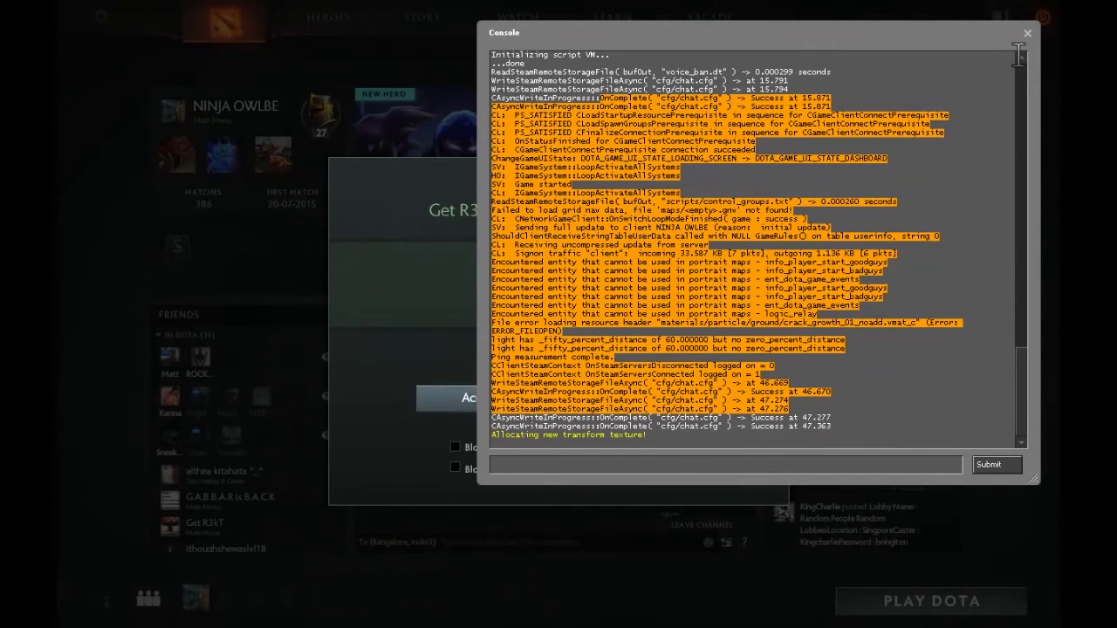
{"action": "left_click", "coordinate": [919, 291]}
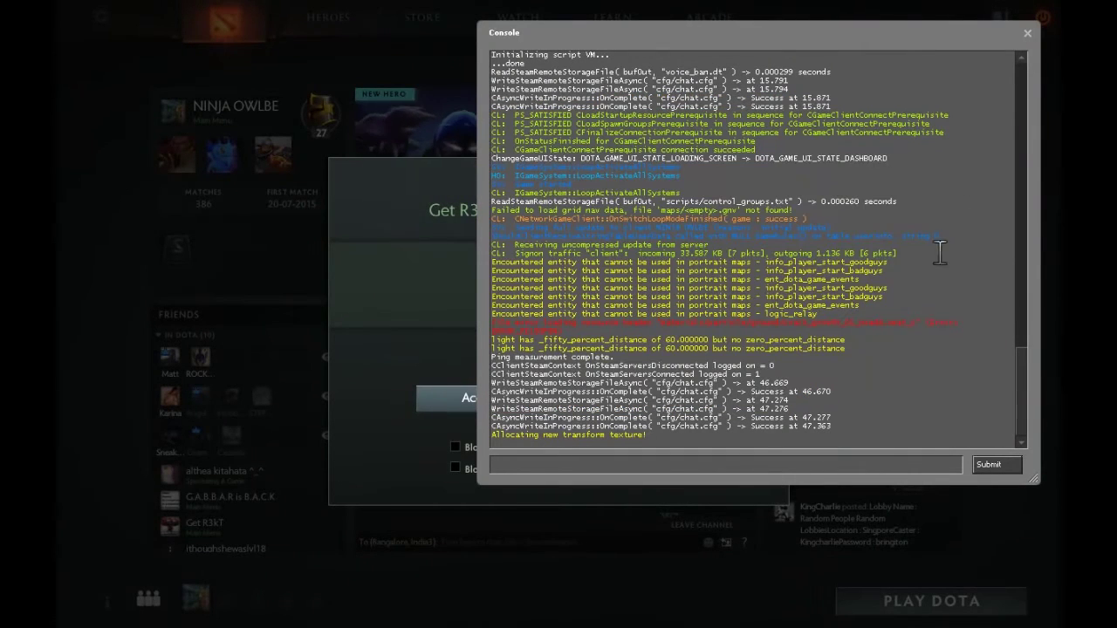
{"action": "left_click", "coordinate": [1028, 33]}
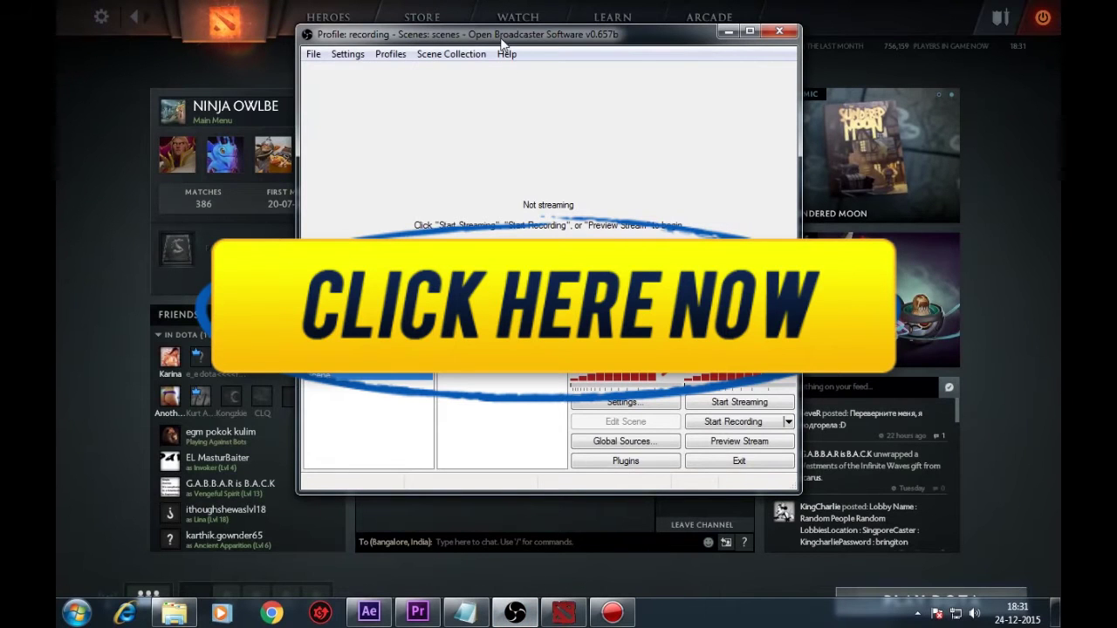
{"action": "left_click_drag", "start_coordinate": [502, 40], "coordinate": [555, 48]}
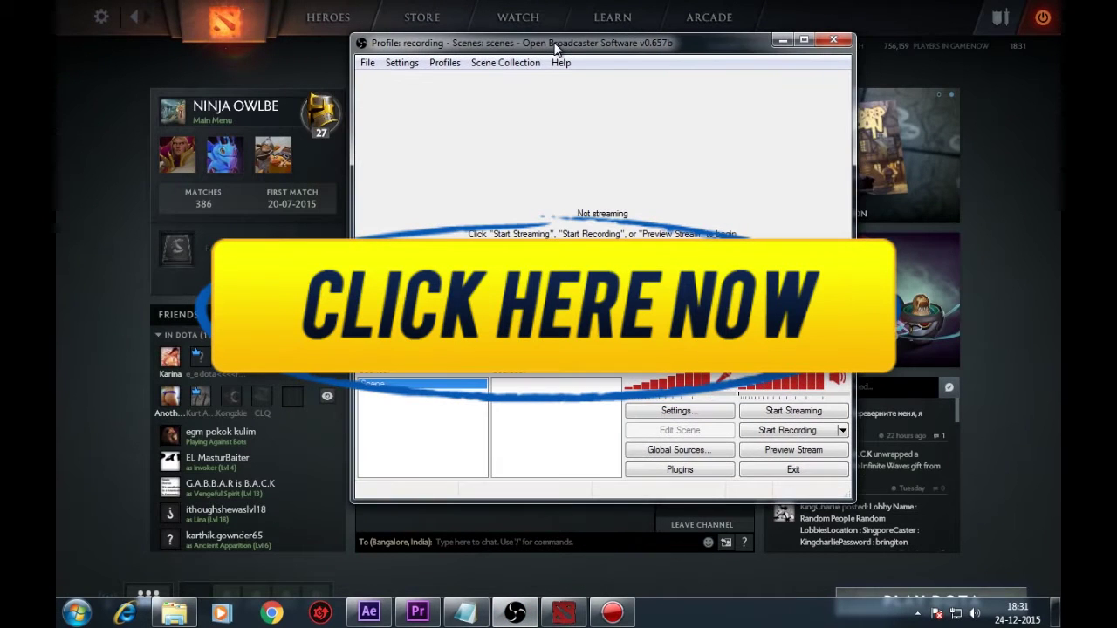
{"action": "left_click", "coordinate": [401, 63]}
{"action": "left_click", "coordinate": [521, 211]}
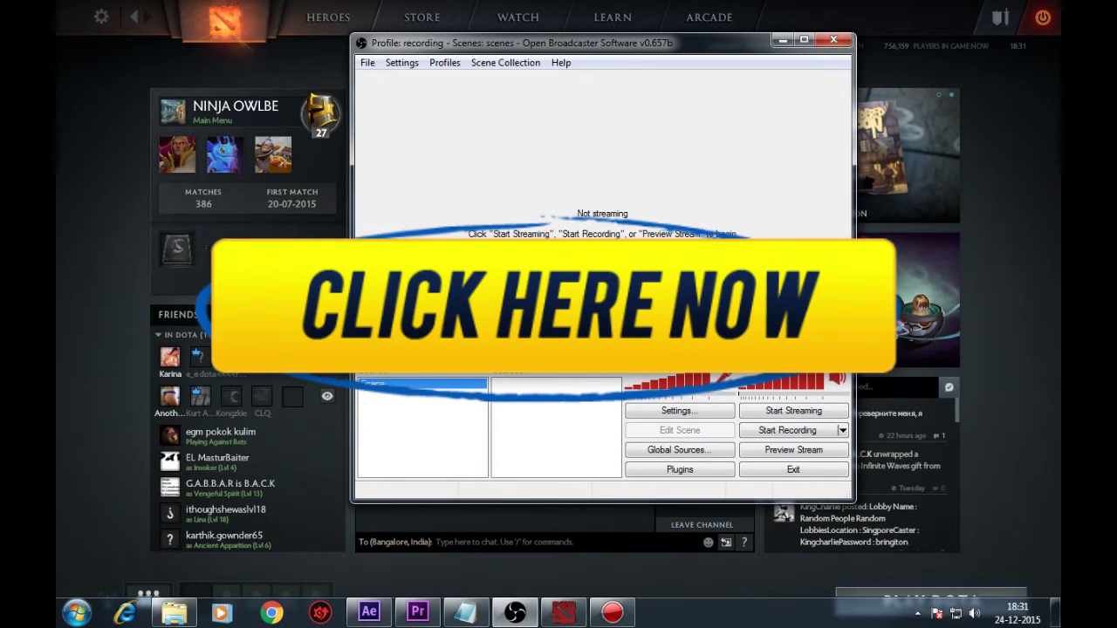
{"action": "left_click", "coordinate": [444, 63]}
{"action": "left_click", "coordinate": [557, 408]}
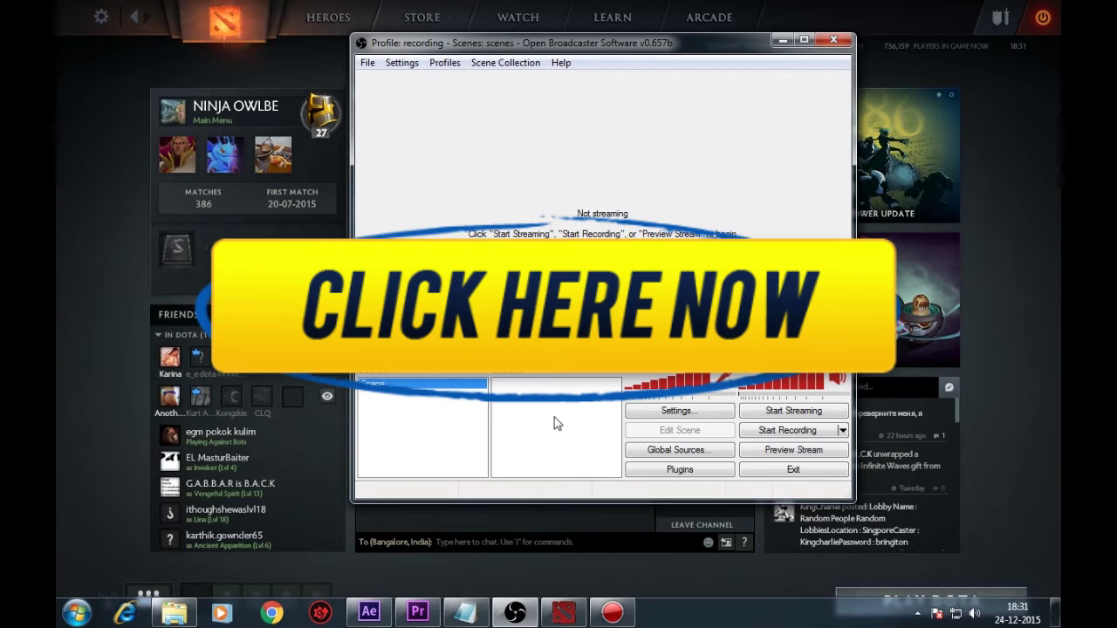
Add a Game Capture source named "dota 2" to the scene in Open Broadcaster Software.
{"action": "right_click", "coordinate": [552, 407]}
{"action": "left_click", "coordinate": [550, 403]}
{"action": "right_click", "coordinate": [539, 400]}
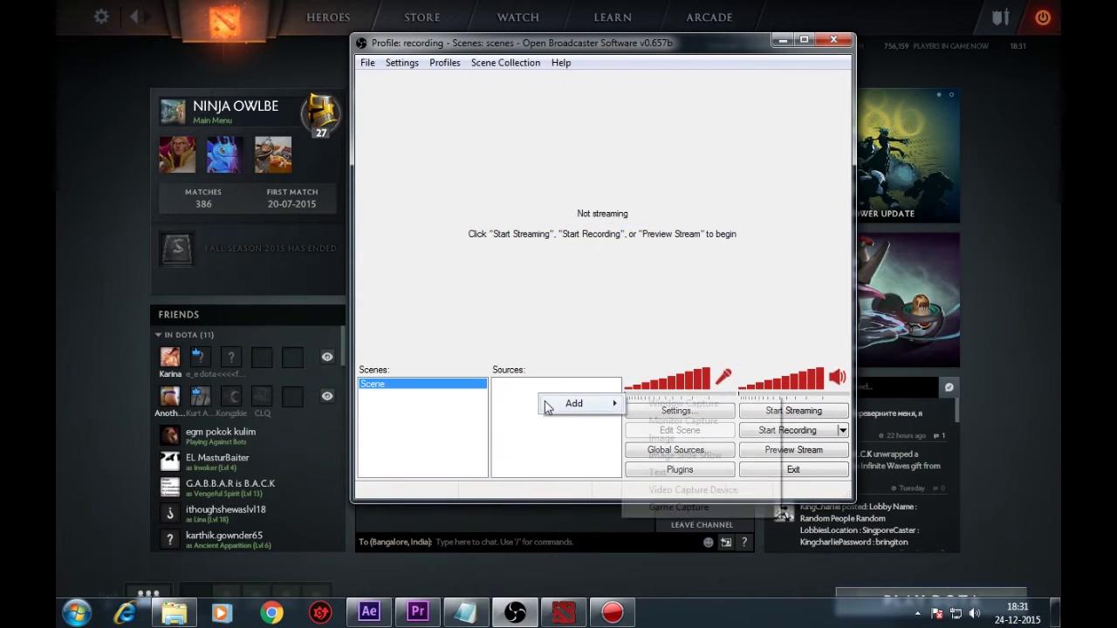
{"action": "mouse_move", "coordinate": [545, 408]}
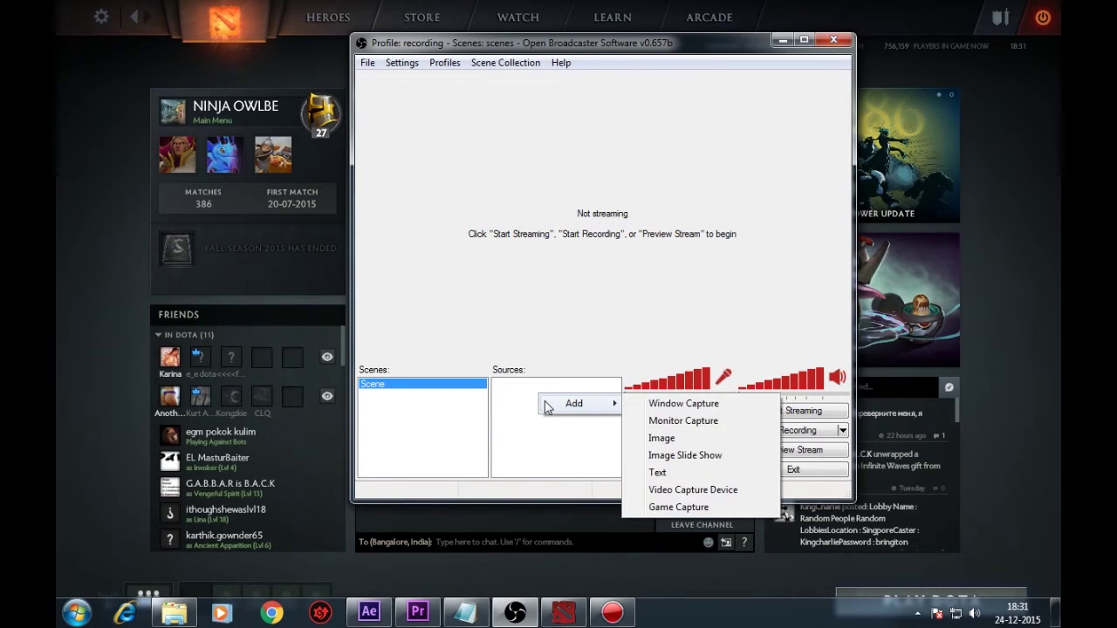
{"action": "left_click", "coordinate": [679, 507]}
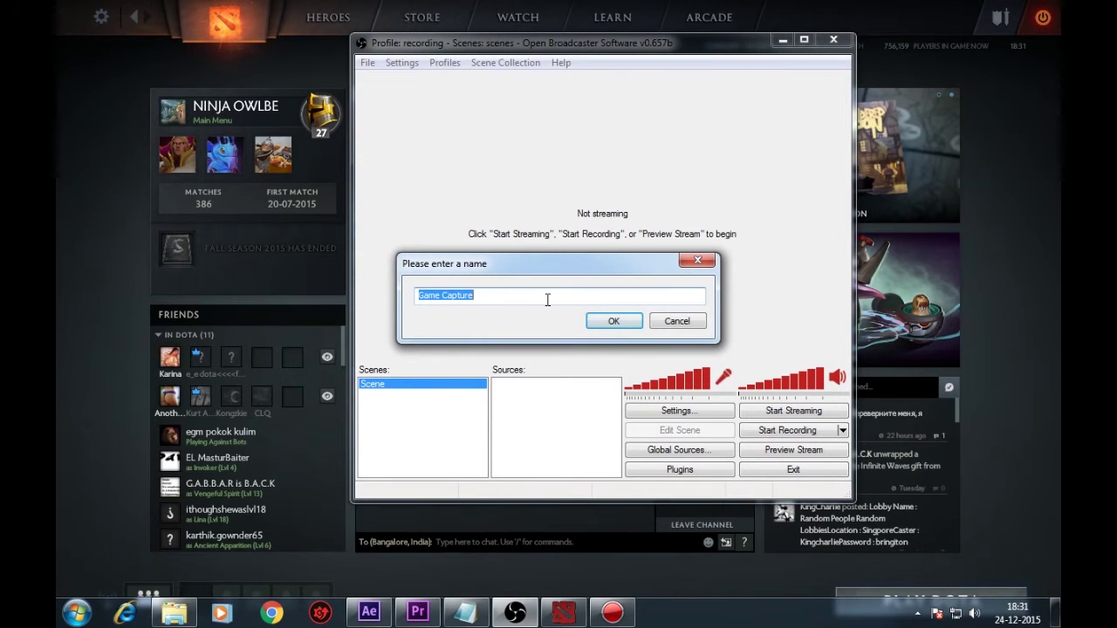
{"action": "type", "text": "dota 2"}
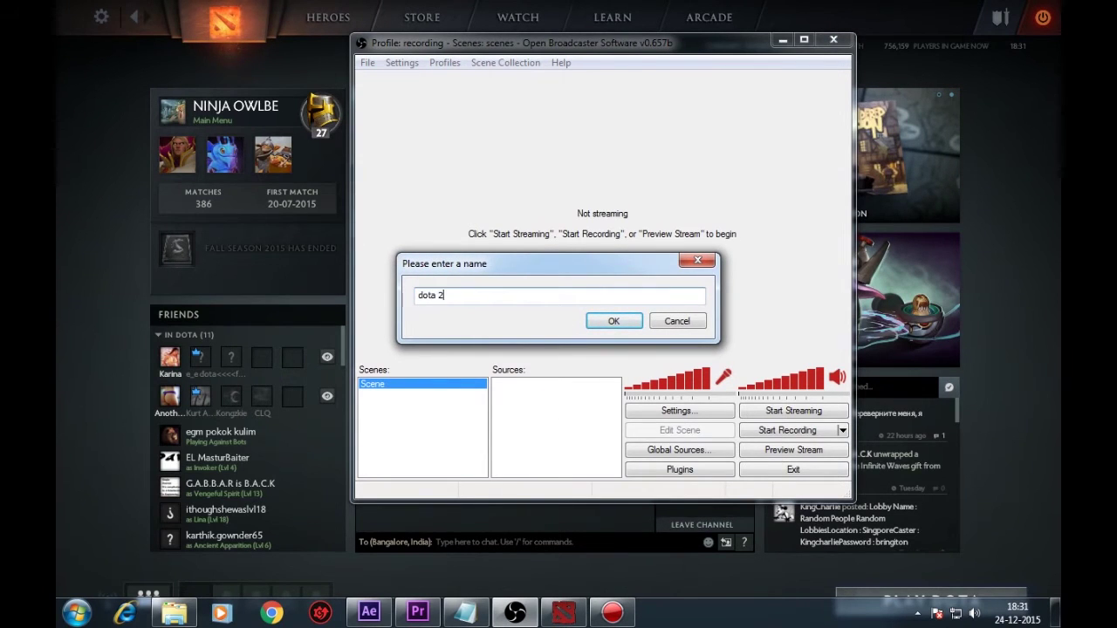
{"action": "left_click", "coordinate": [611, 321]}
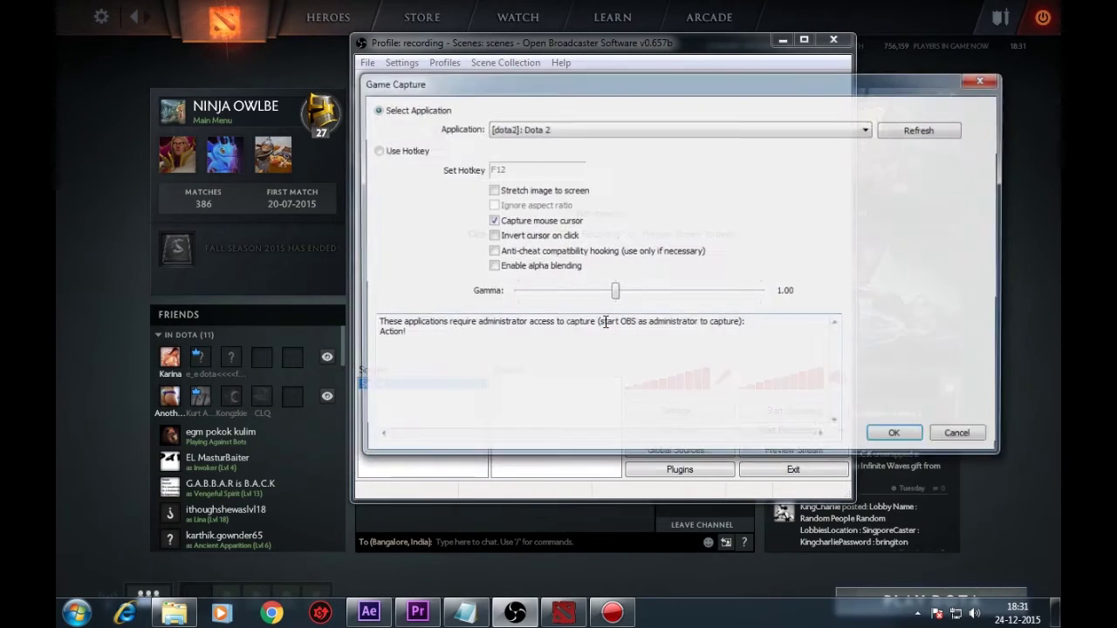
Choose [dota2]: Dota 2 as the captured application, refresh the application list and accept the Game Capture settings.
{"action": "left_click", "coordinate": [567, 129]}
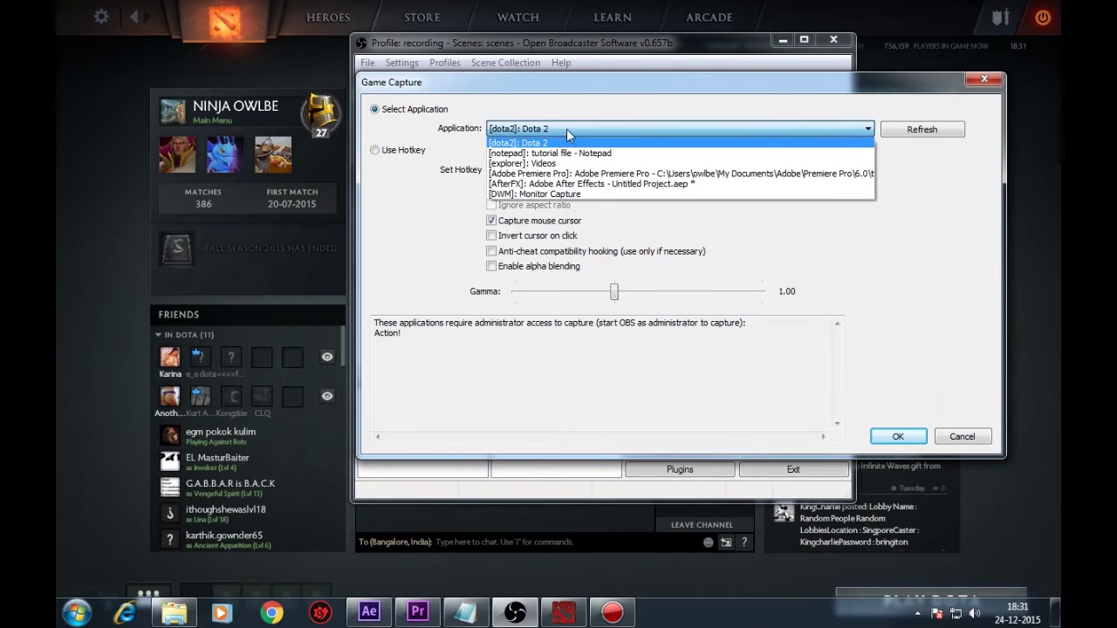
{"action": "left_click", "coordinate": [660, 143]}
{"action": "left_click", "coordinate": [912, 136]}
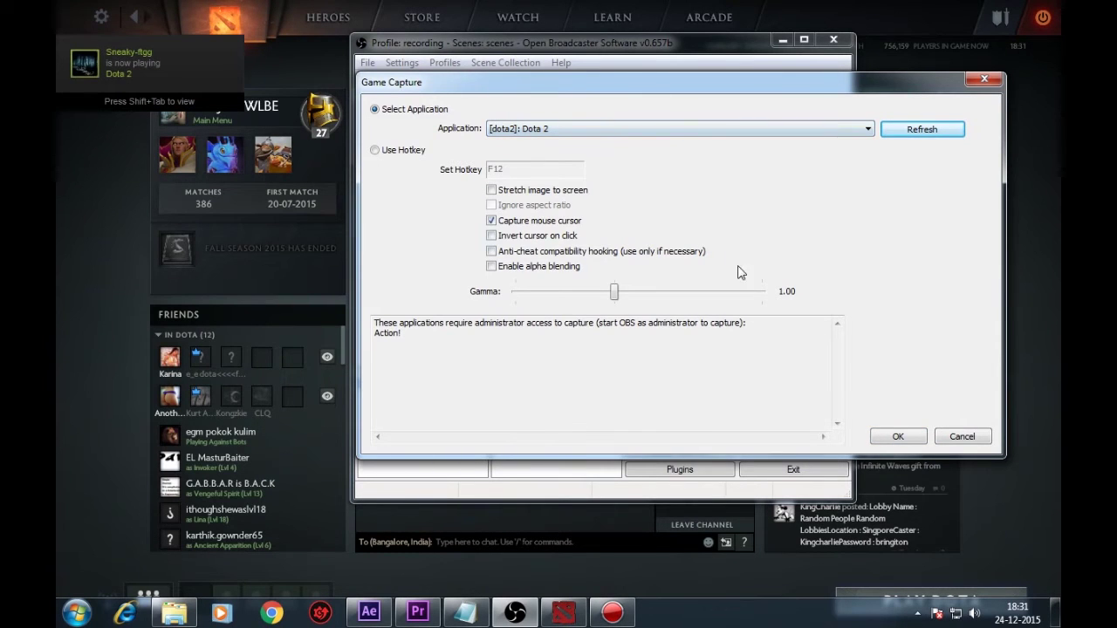
{"action": "left_click", "coordinate": [899, 438]}
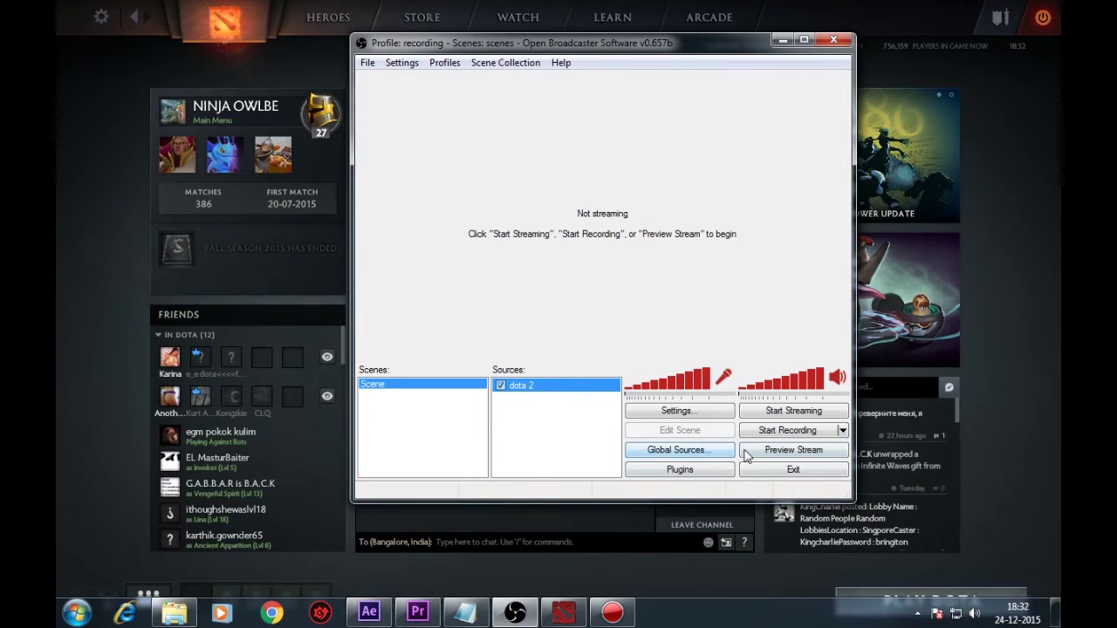
Shift the Open Broadcaster Software window slightly and switch back to Dota 2.
{"action": "left_click_drag", "start_coordinate": [721, 53], "coordinate": [704, 52]}
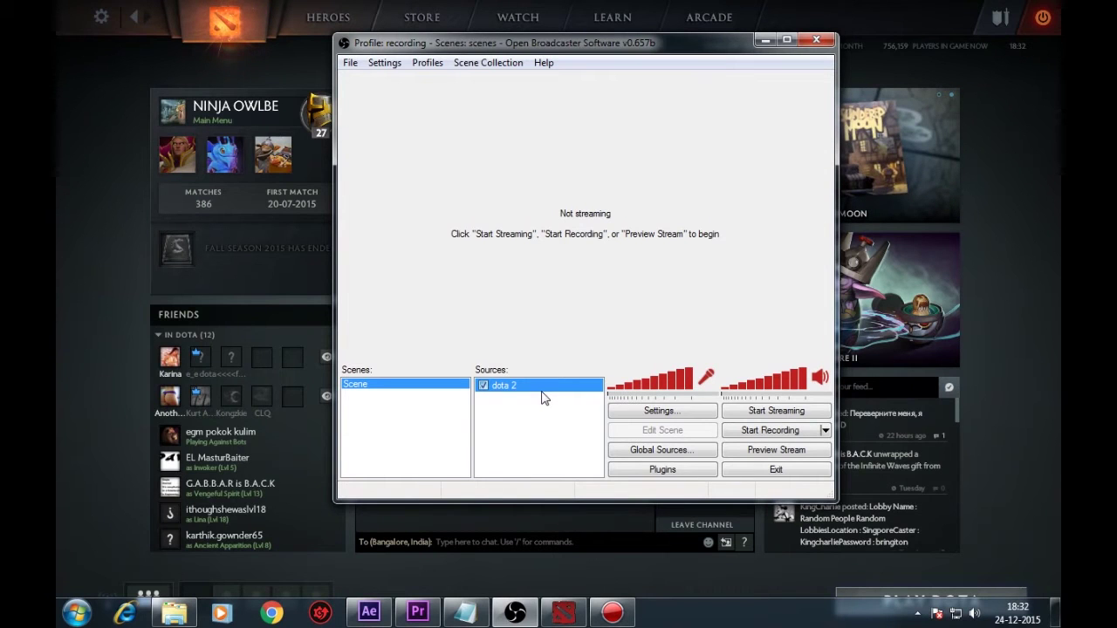
{"action": "left_click", "coordinate": [62, 338]}
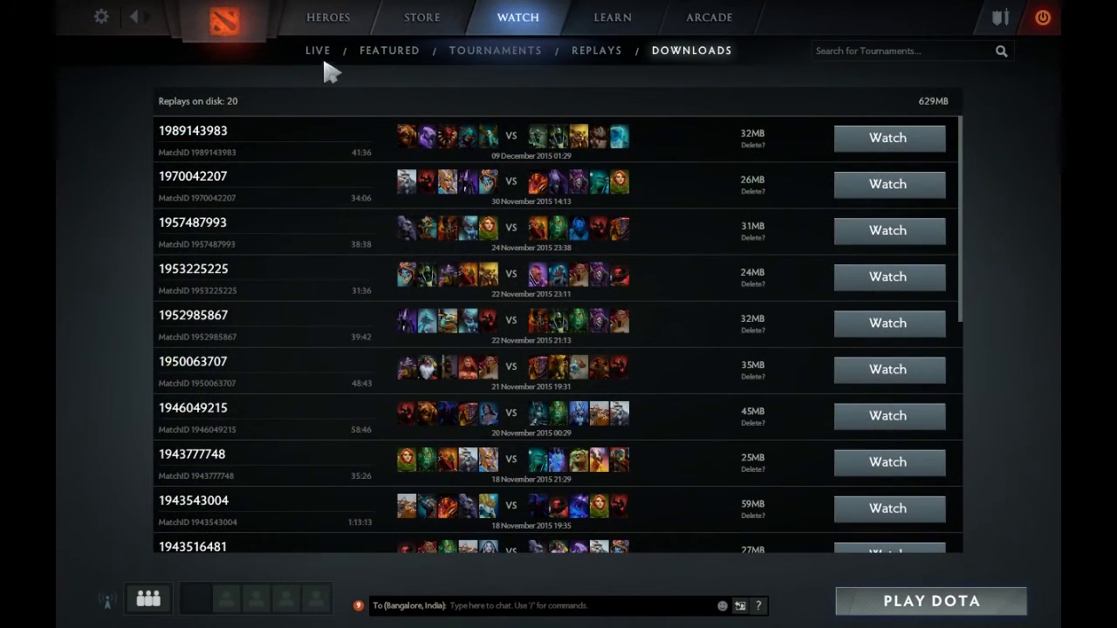
Open a replay from the downloaded replays, start its playback and jump to about 36:49 on the timeline.
{"action": "left_click", "coordinate": [330, 56]}
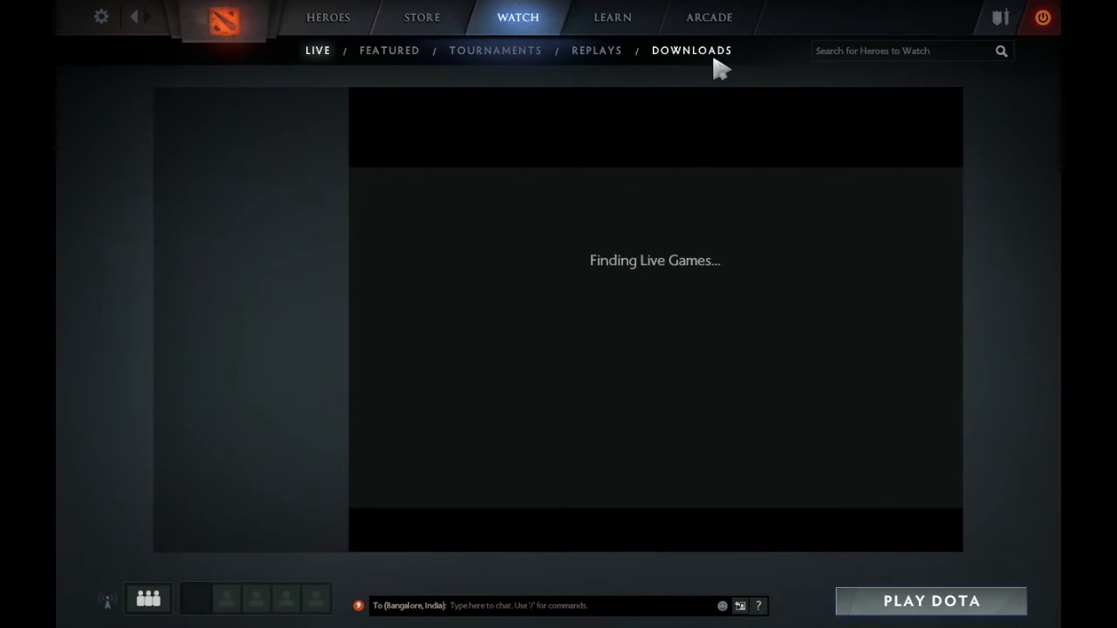
{"action": "left_click", "coordinate": [710, 61]}
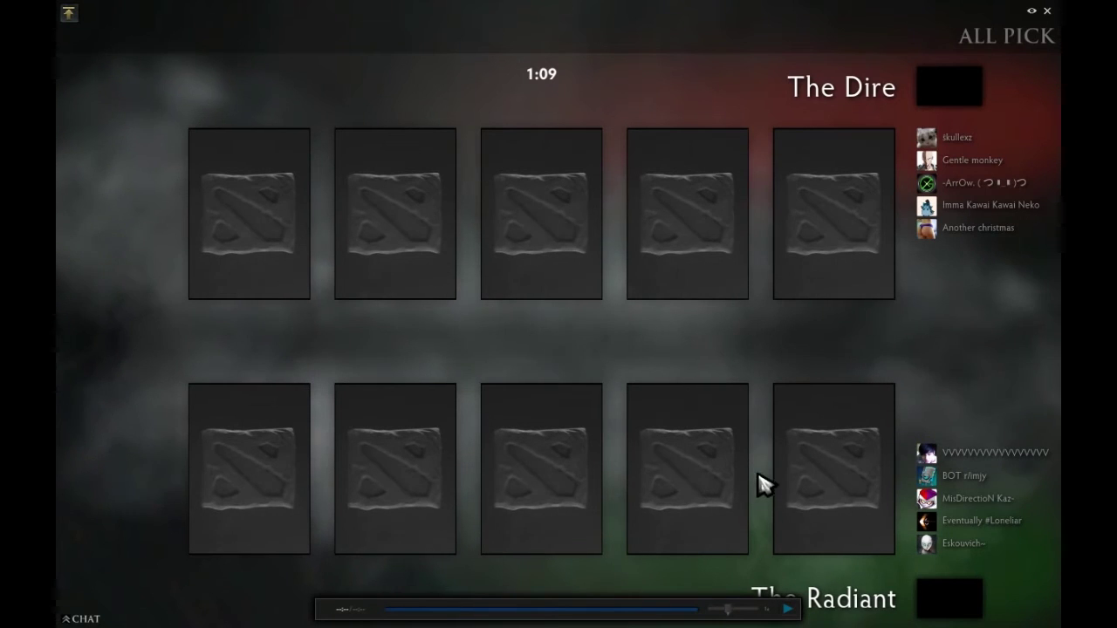
{"action": "left_click", "coordinate": [789, 610]}
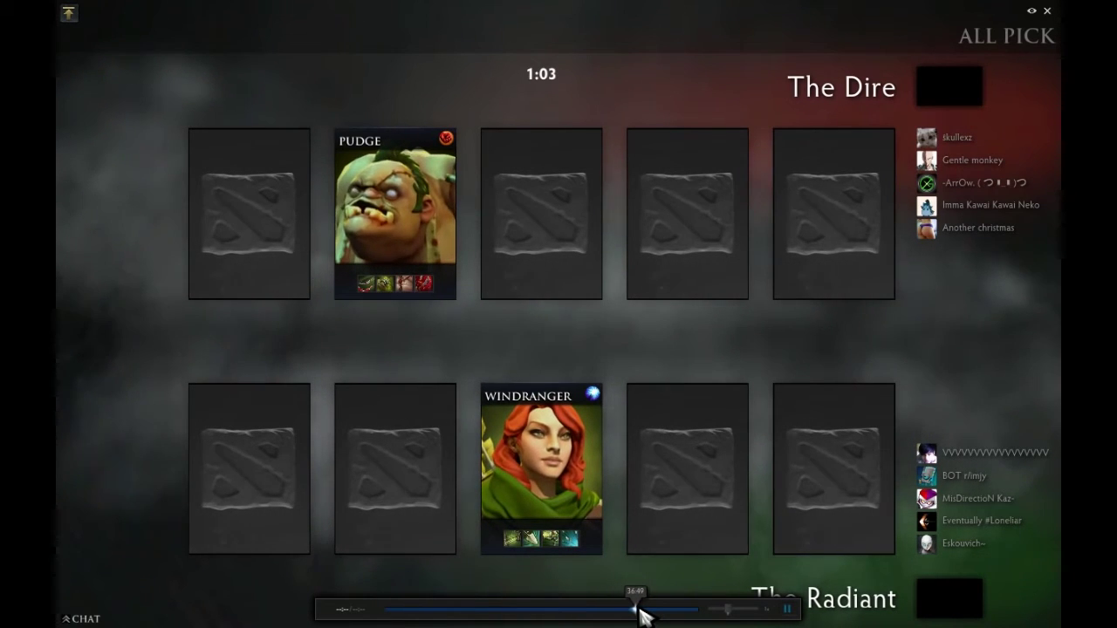
{"action": "left_click", "coordinate": [638, 616]}
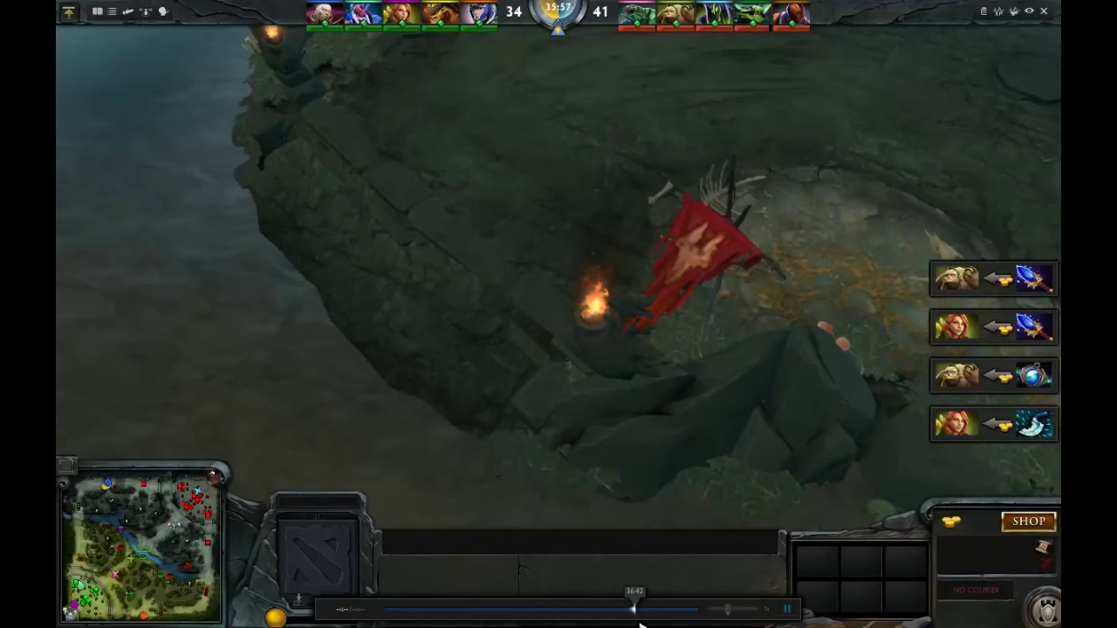
Select Anti-Mage in the replay, set the camera mode to Hero Chase and centre the view on the hero.
{"action": "left_click", "coordinate": [799, 15]}
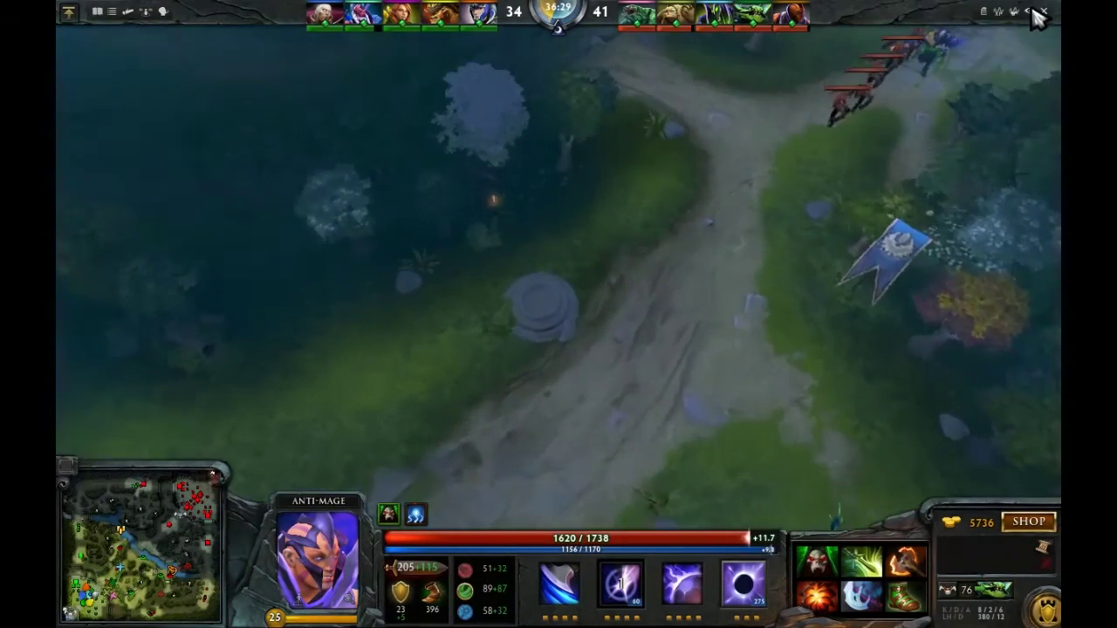
{"action": "left_click", "coordinate": [1029, 10]}
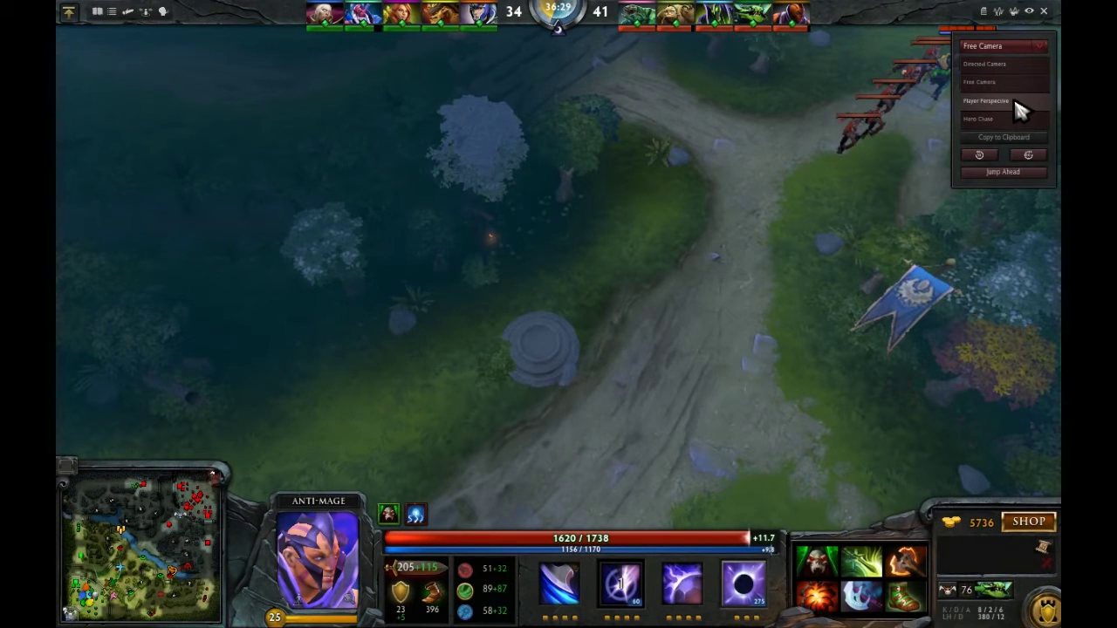
{"action": "left_click", "coordinate": [1015, 120]}
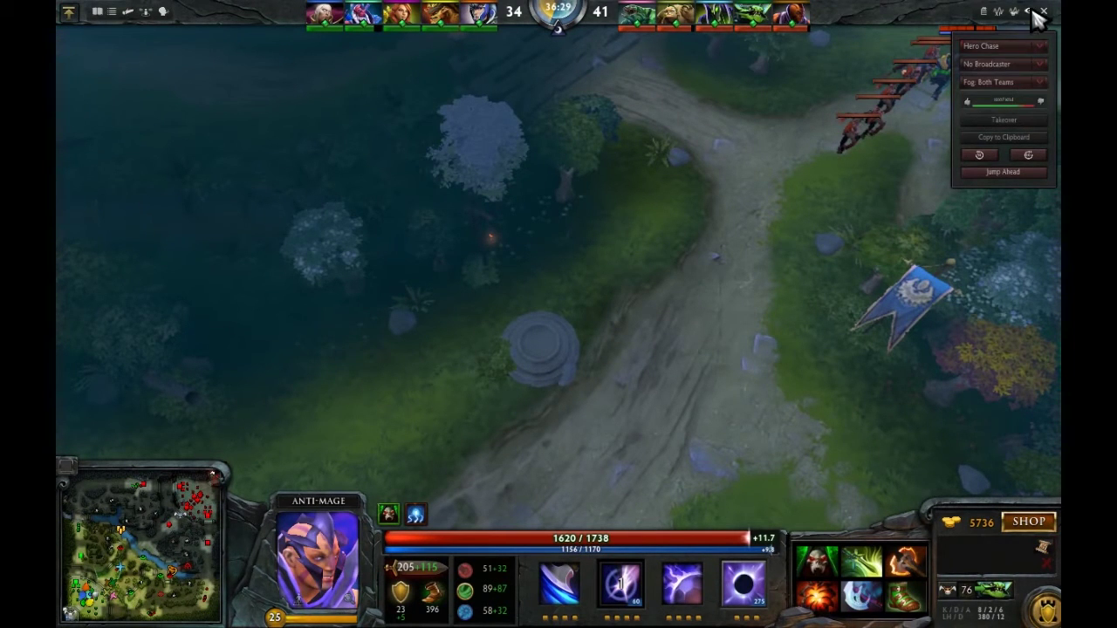
{"action": "left_click", "coordinate": [328, 518]}
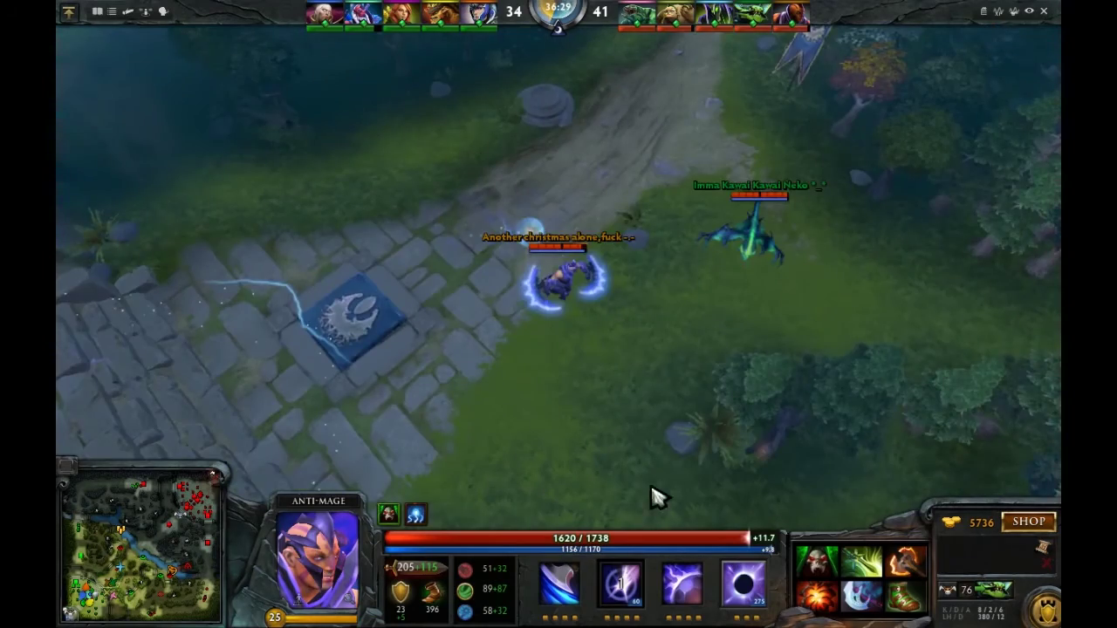
Open the console, move it off the hero, run ui_none to hide the game interface and close the console.
{"action": "key", "text": "backslash"}
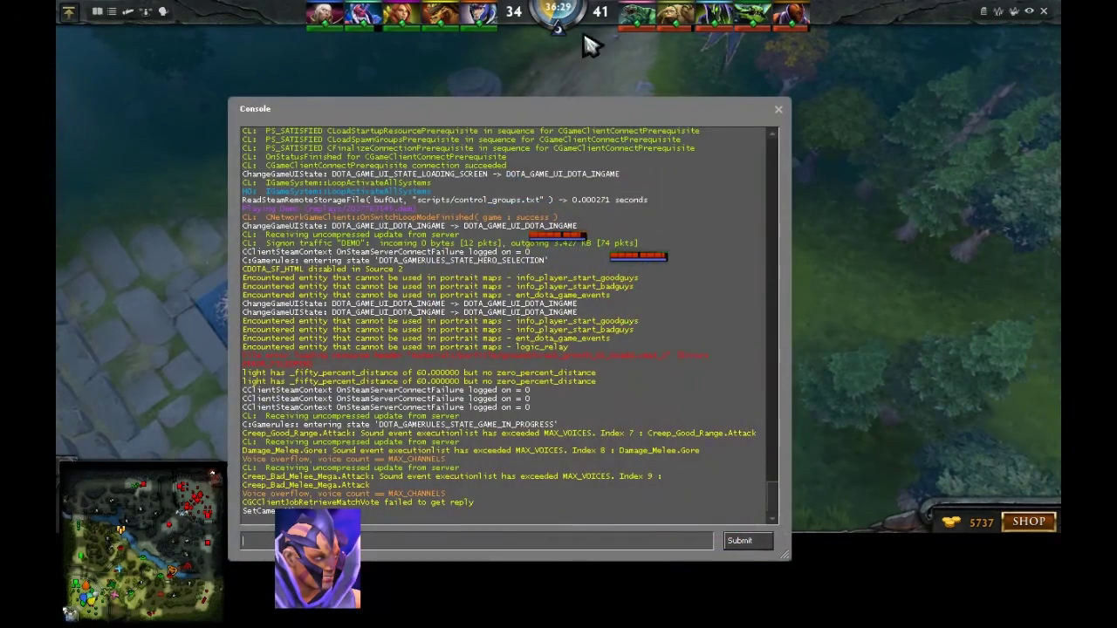
{"action": "left_click_drag", "start_coordinate": [569, 115], "coordinate": [772, 87]}
{"action": "left_click", "coordinate": [607, 505]}
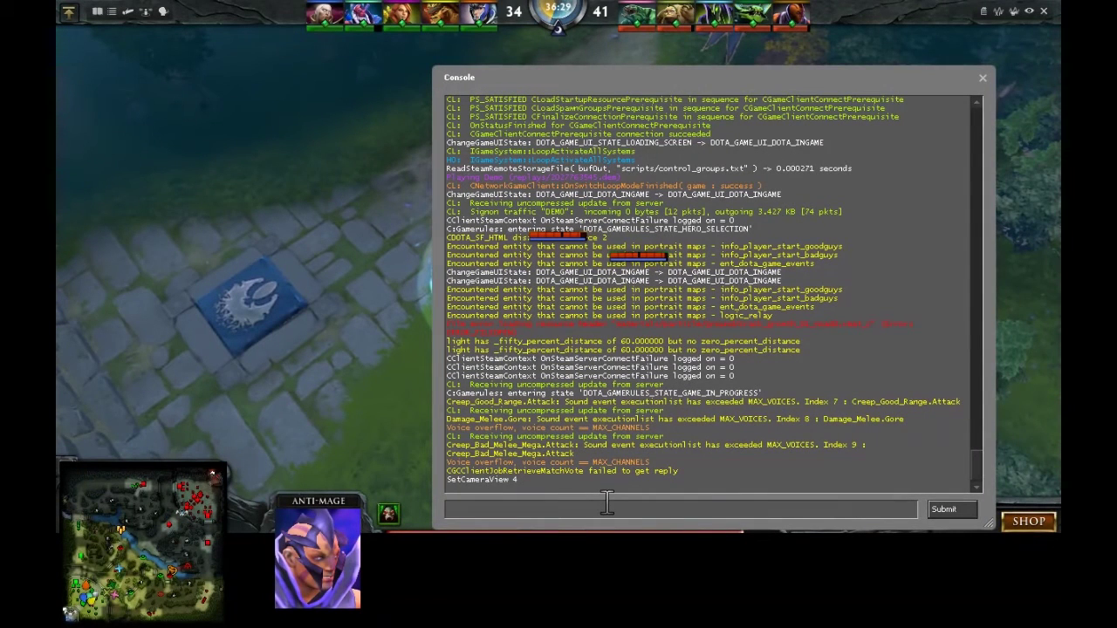
{"action": "type", "text": "ui"}
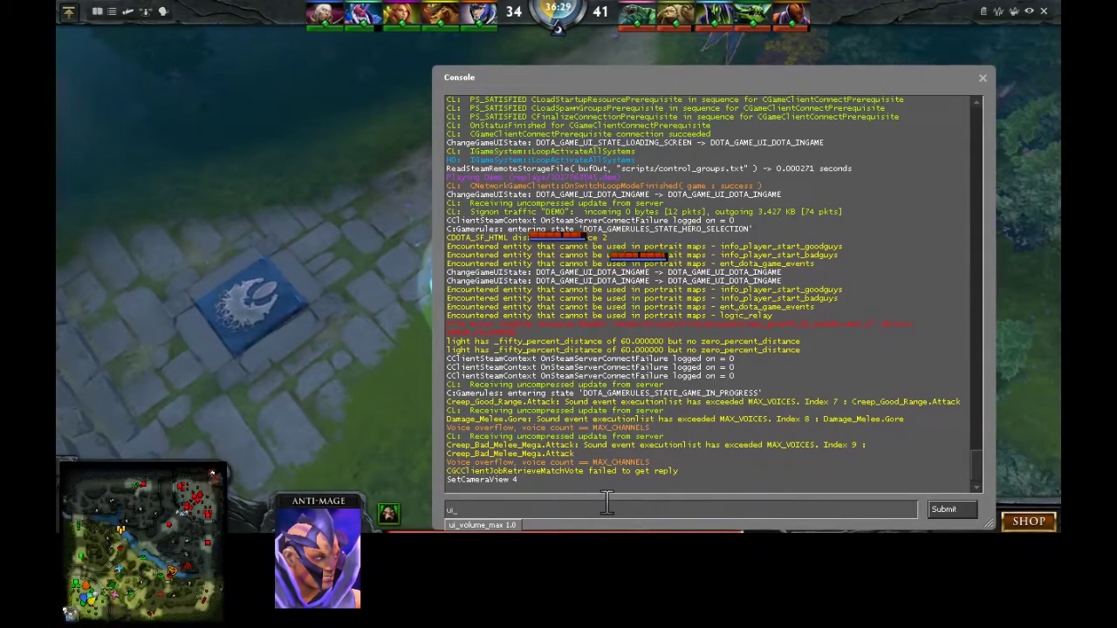
{"action": "type", "text": "_none"}
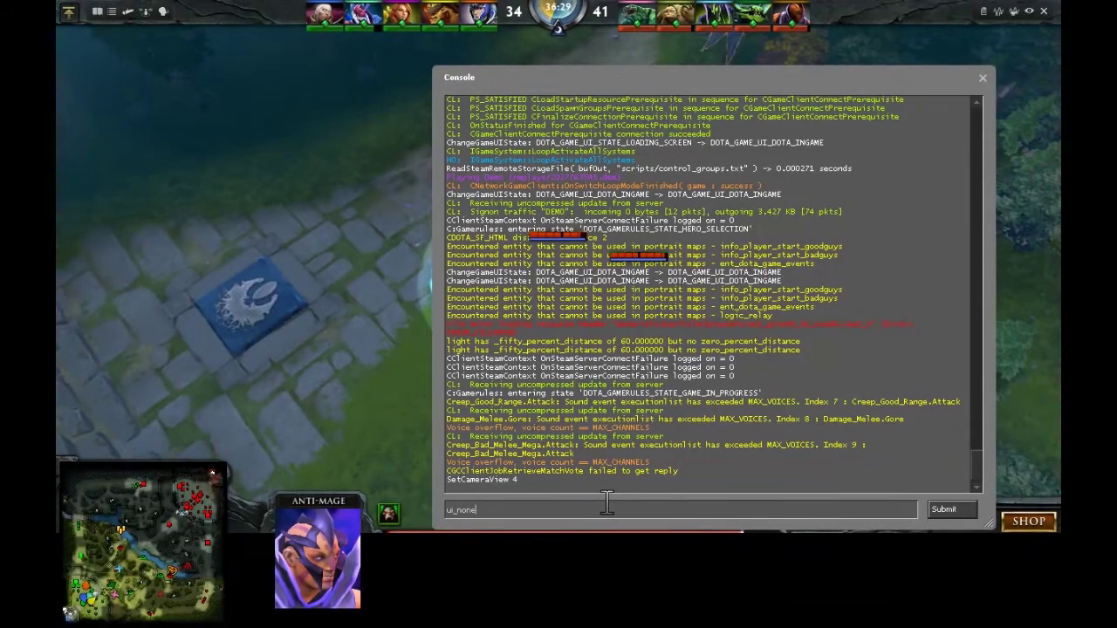
{"action": "left_click", "coordinate": [951, 511]}
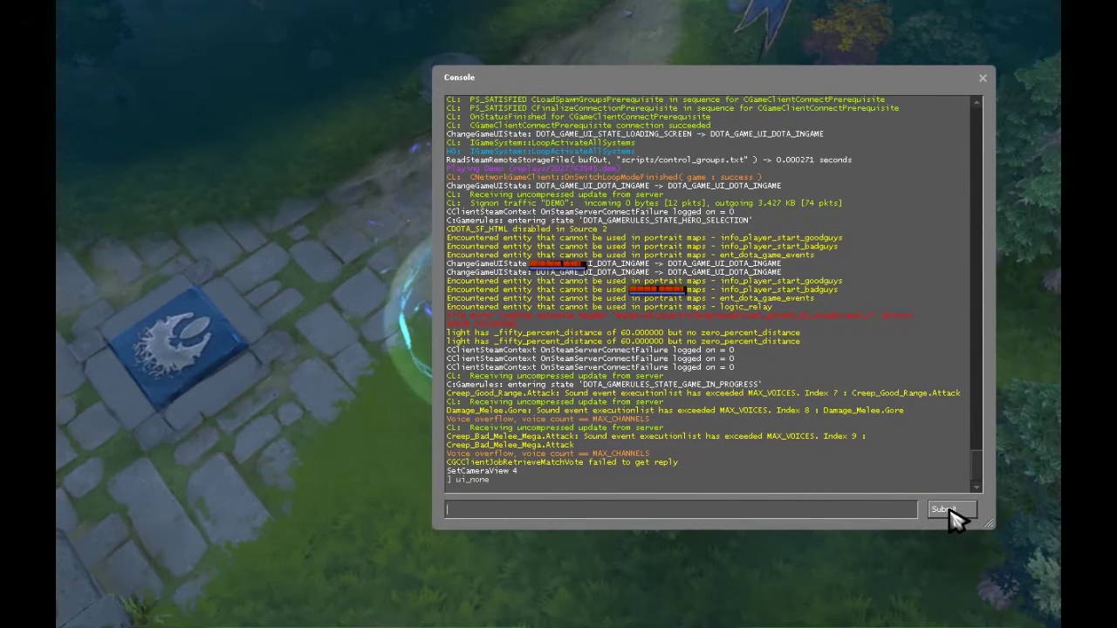
{"action": "left_click", "coordinate": [983, 78]}
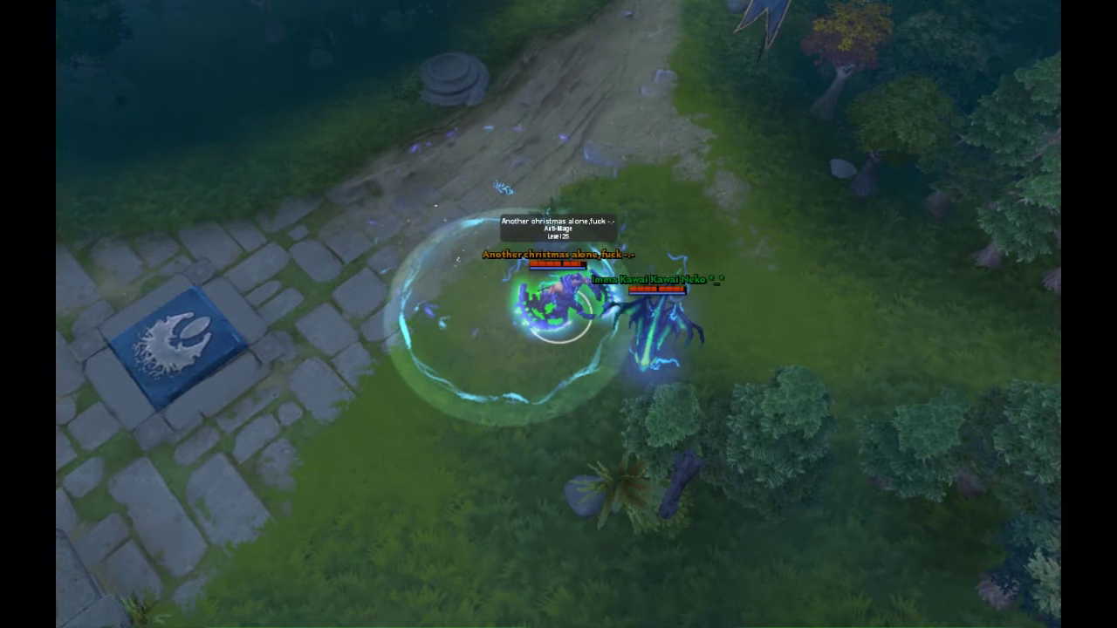
Run ui_full in the console to bring the game interface back and close the console.
{"action": "key", "text": "backslash"}
{"action": "type", "text": "ui"}
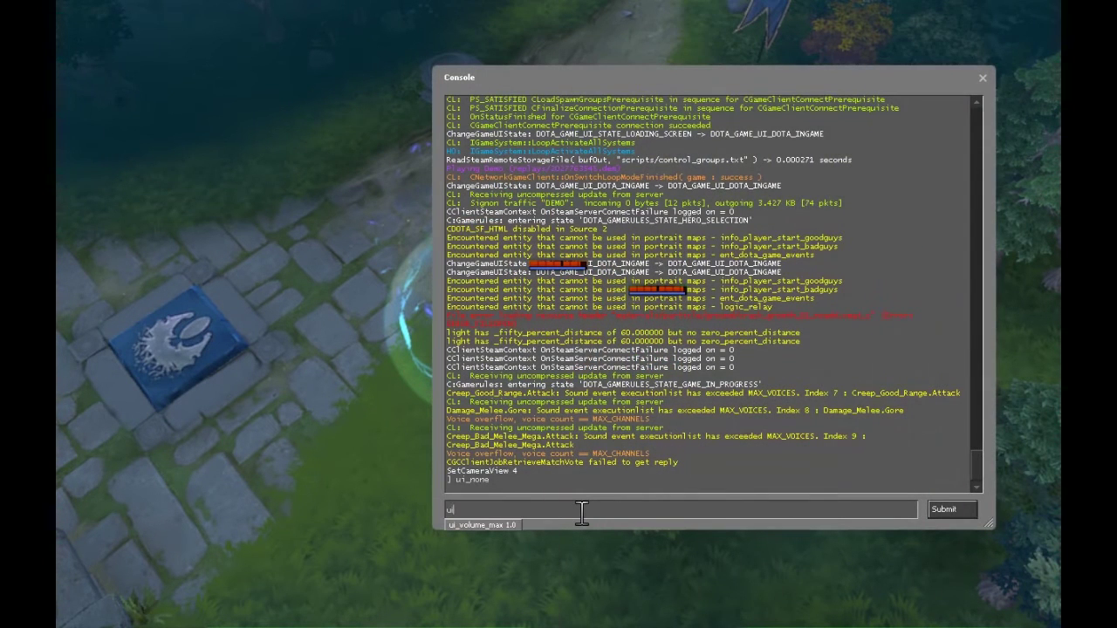
{"action": "type", "text": "_f"}
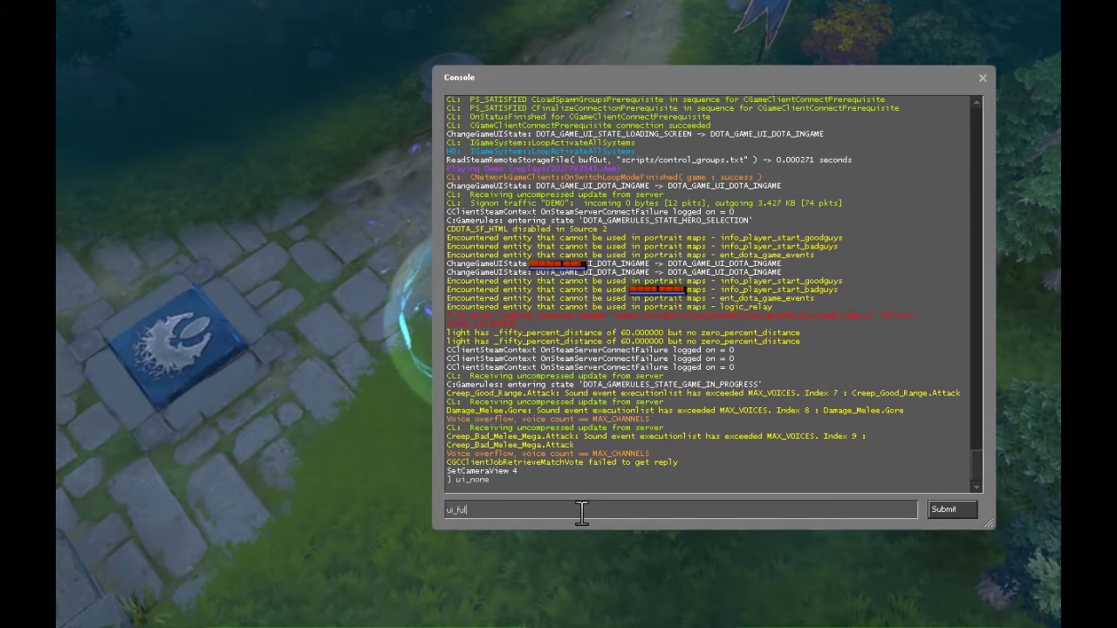
{"action": "type", "text": "ull"}
{"action": "left_click", "coordinate": [943, 509]}
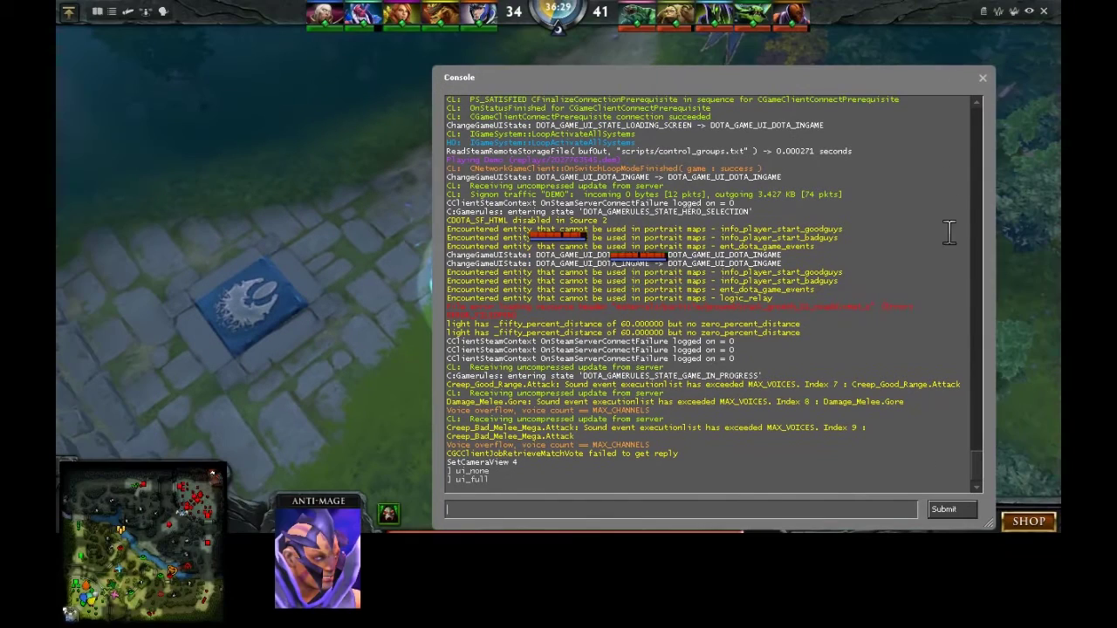
{"action": "key", "text": "backslash"}
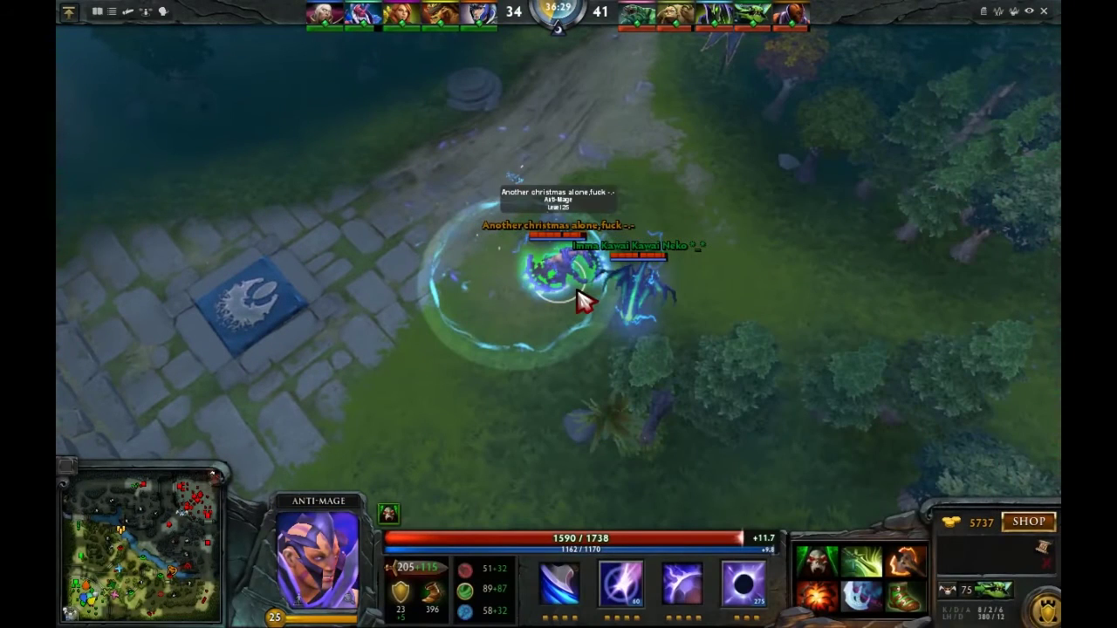
Switch to Open Broadcaster Software, start recording while ignoring the incompatible hook modules warning, and return to the Dota 2 replay.
{"action": "key", "text": "F11"}
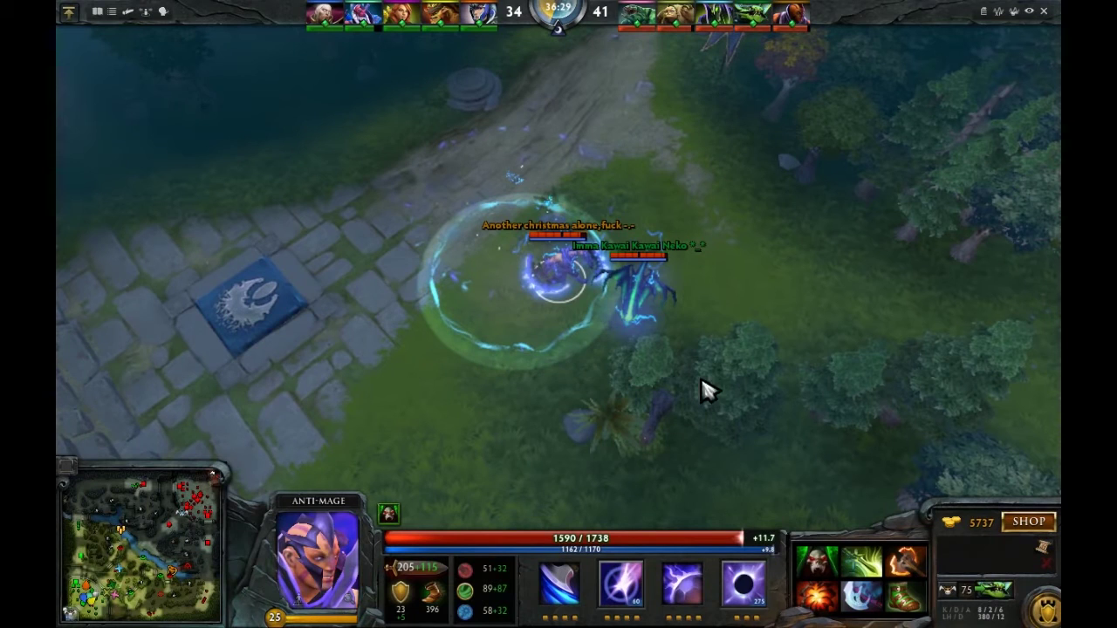
{"action": "key", "text": "alt+Tab"}
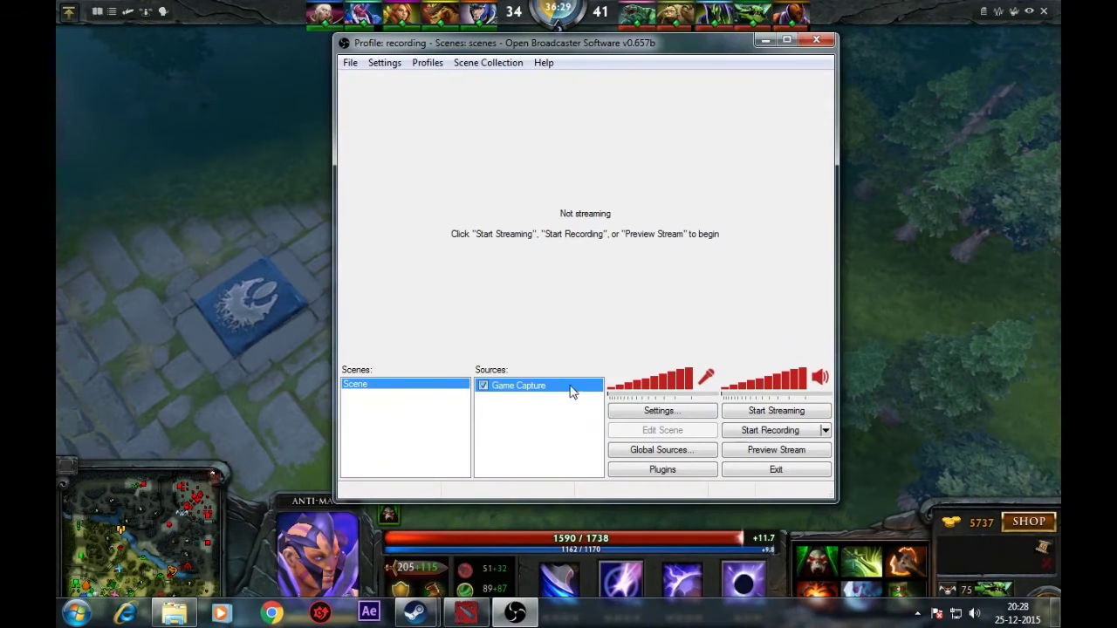
{"action": "left_click", "coordinate": [788, 433]}
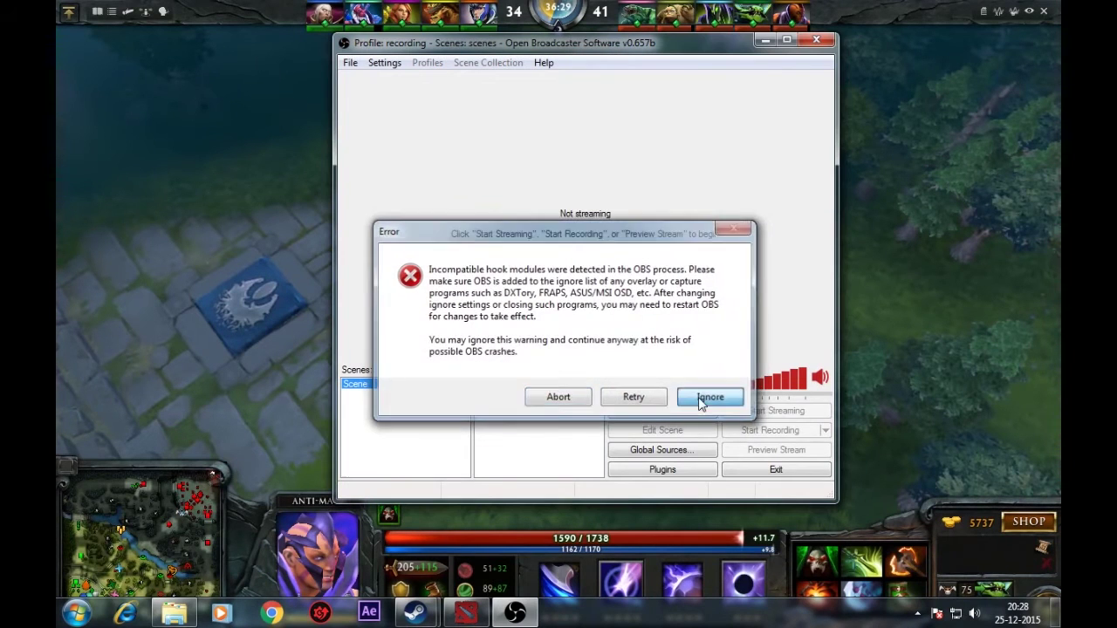
{"action": "left_click", "coordinate": [708, 397]}
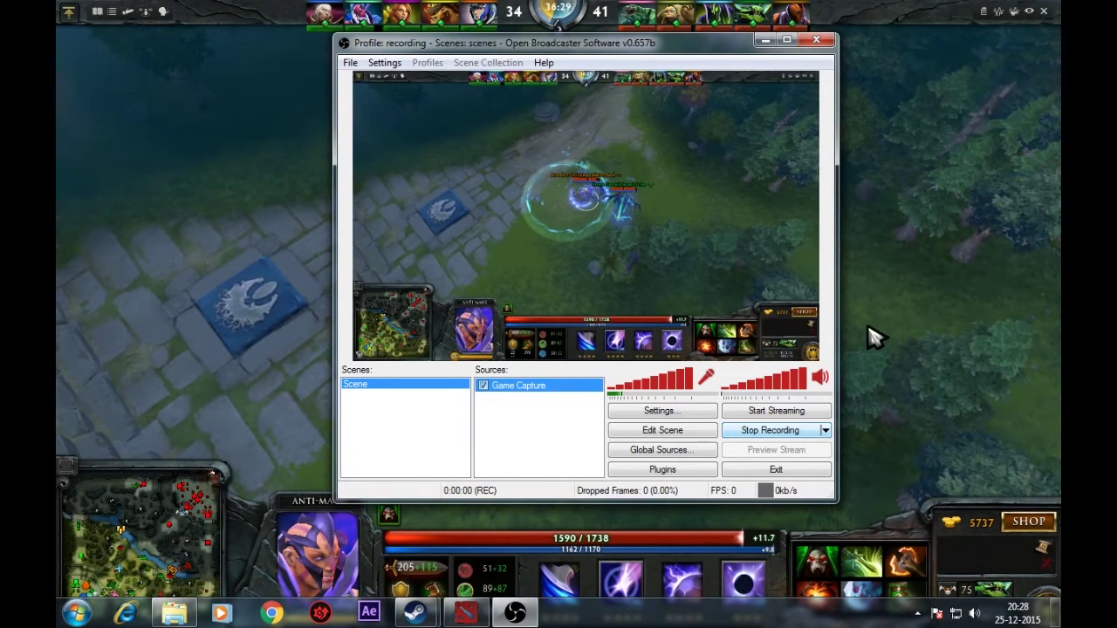
{"action": "left_click", "coordinate": [870, 336]}
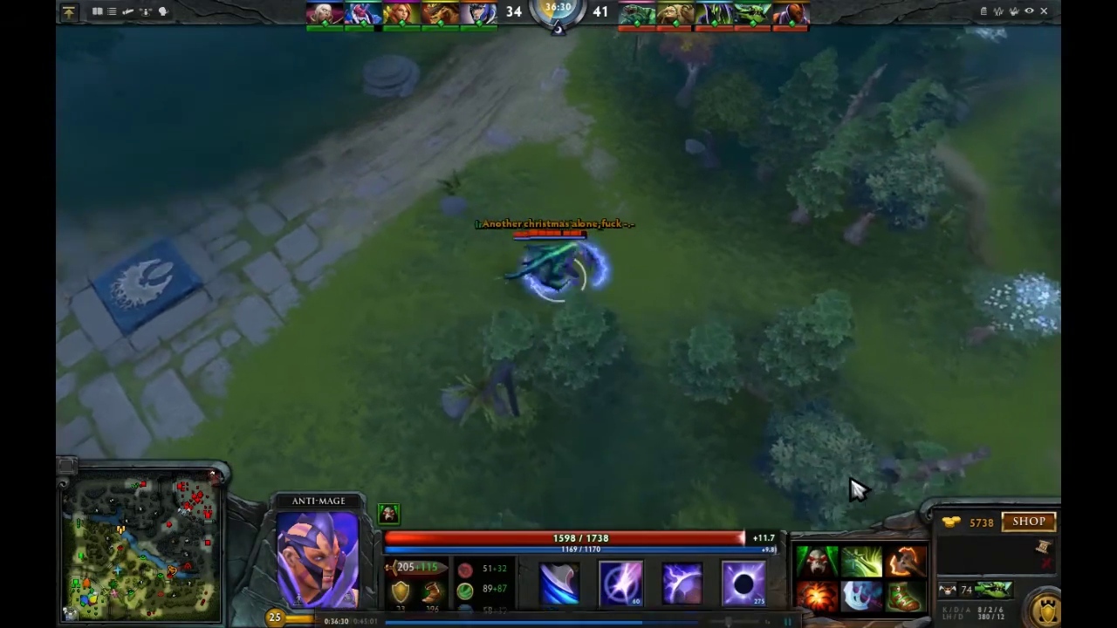
{"action": "key", "text": "e"}
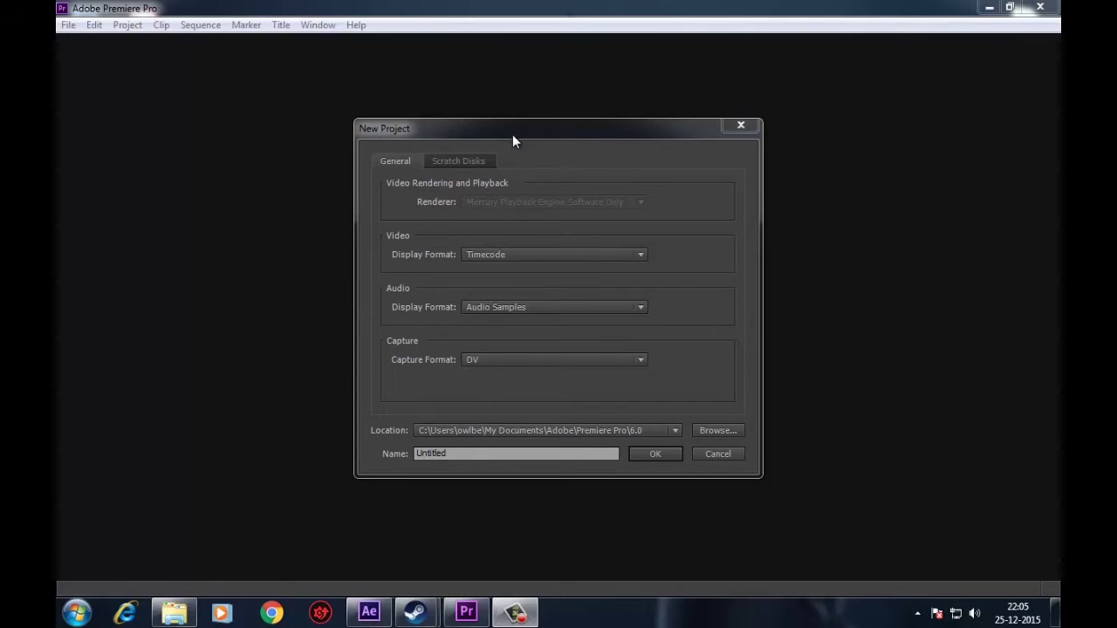
Create an Adobe Premiere Pro project named "dota 2 cinema" and dismiss the new sequence dialog.
{"action": "left_click_drag", "start_coordinate": [512, 134], "coordinate": [509, 120]}
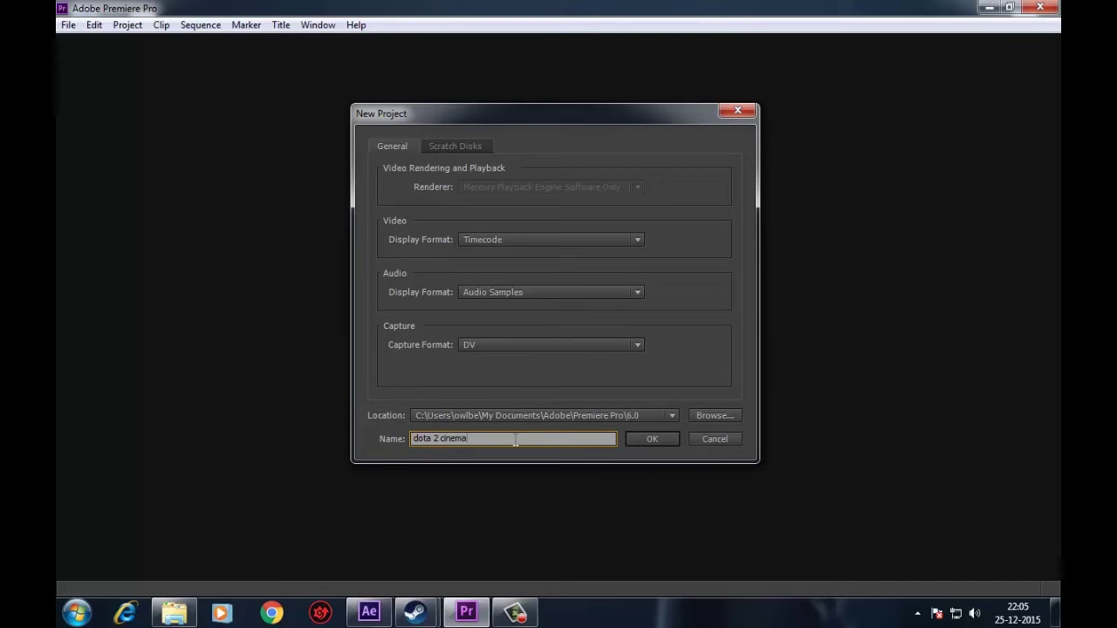
{"action": "left_click", "coordinate": [651, 439]}
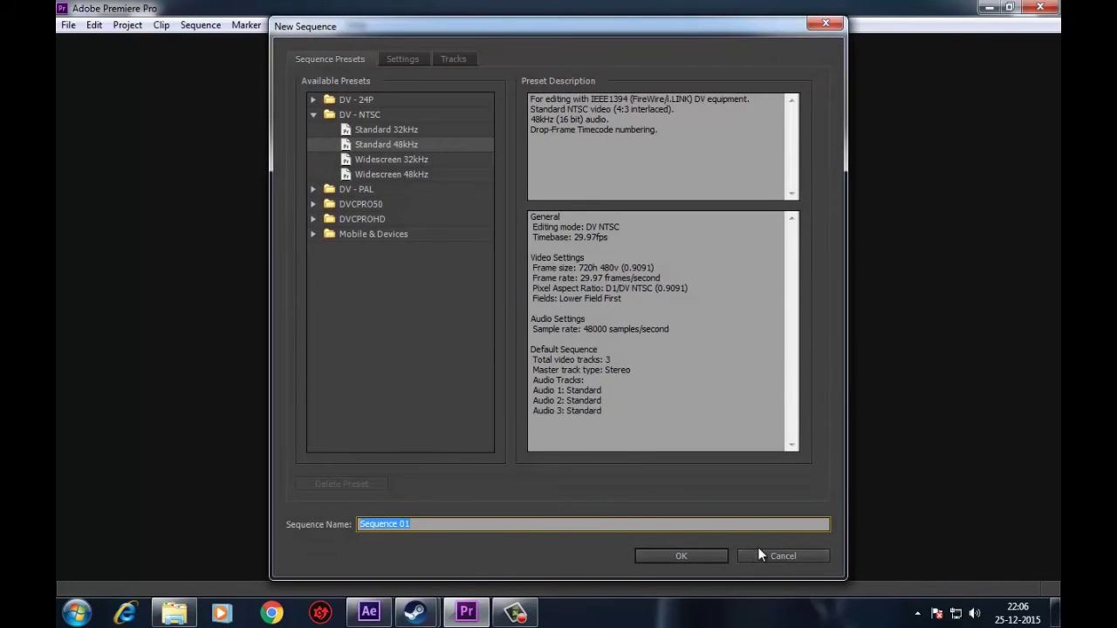
{"action": "left_click", "coordinate": [759, 550]}
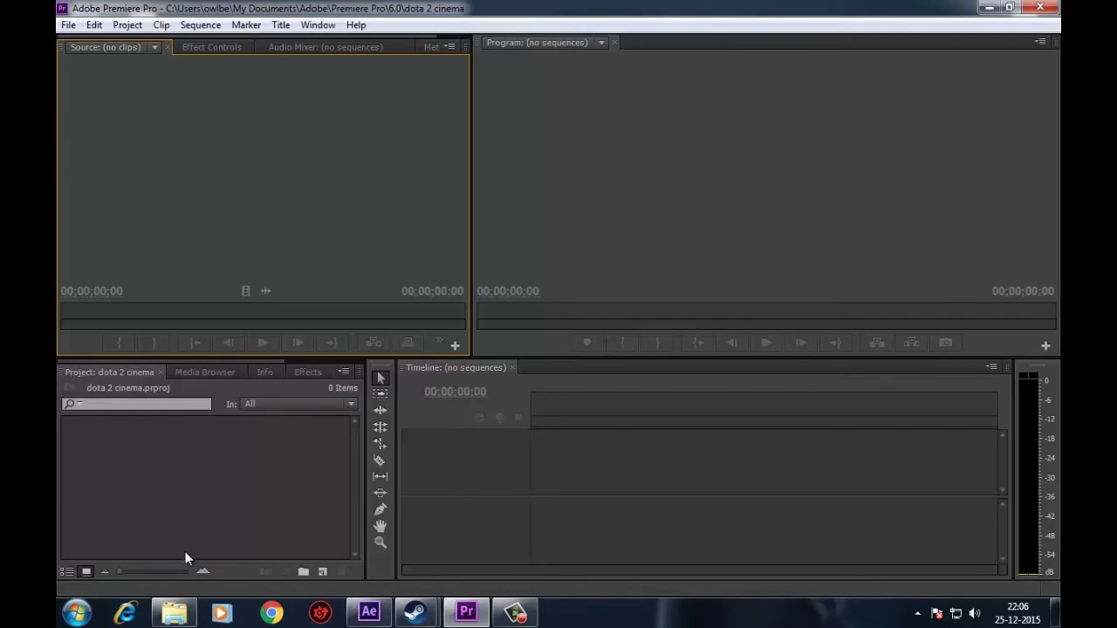
Import the anitmage tut recording, asfsd, sdga and wetr clips from the "dota 2 tutorial for recording" folder into the project.
{"action": "left_click", "coordinate": [174, 614]}
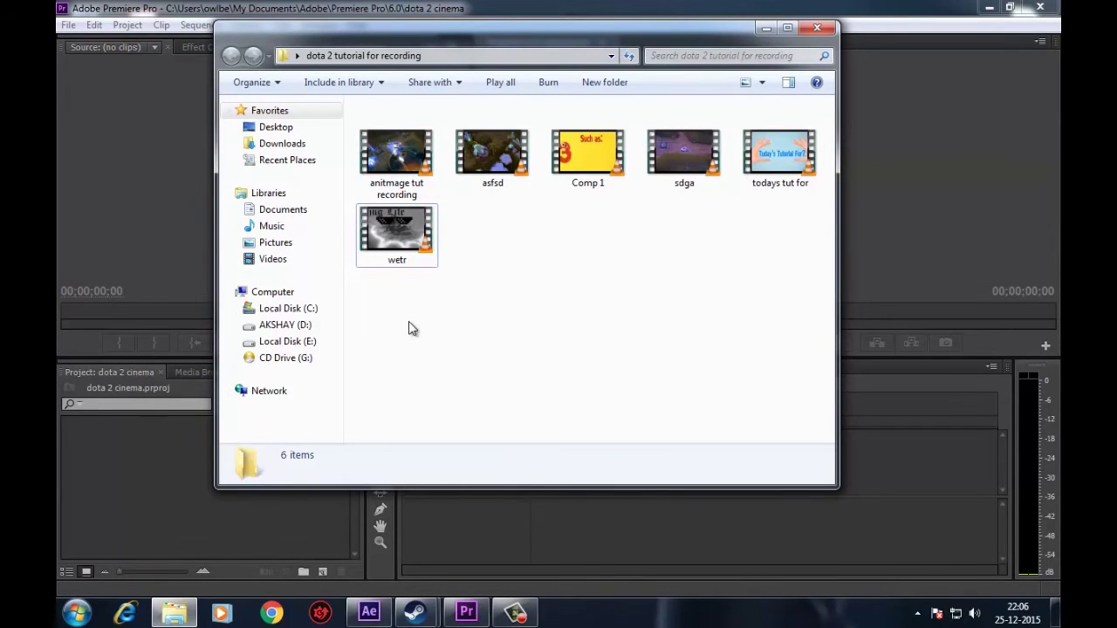
{"action": "left_click_drag", "start_coordinate": [410, 321], "coordinate": [406, 253]}
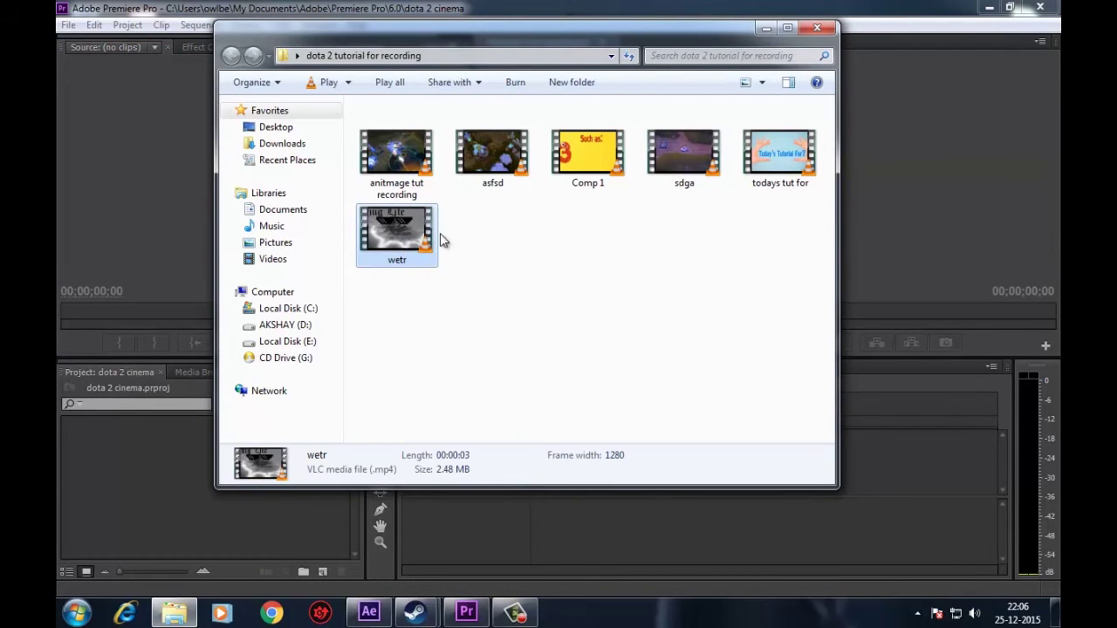
{"action": "left_click_drag", "start_coordinate": [503, 209], "coordinate": [363, 100]}
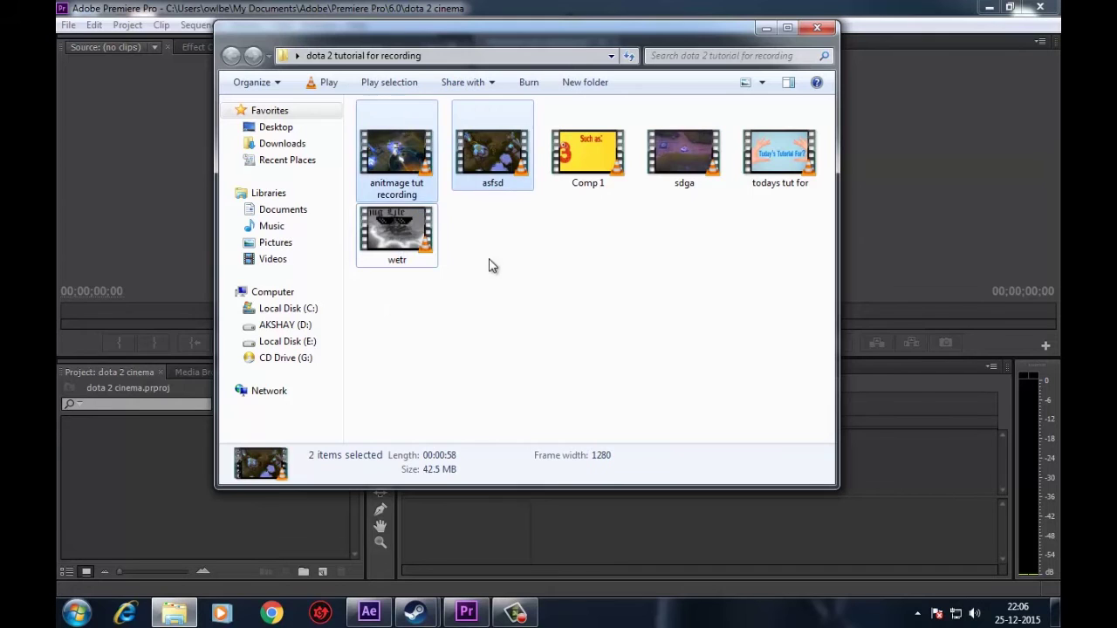
{"action": "left_click_drag", "start_coordinate": [491, 278], "coordinate": [358, 105]}
{"action": "left_click", "coordinate": [668, 179], "text": "ctrl"}
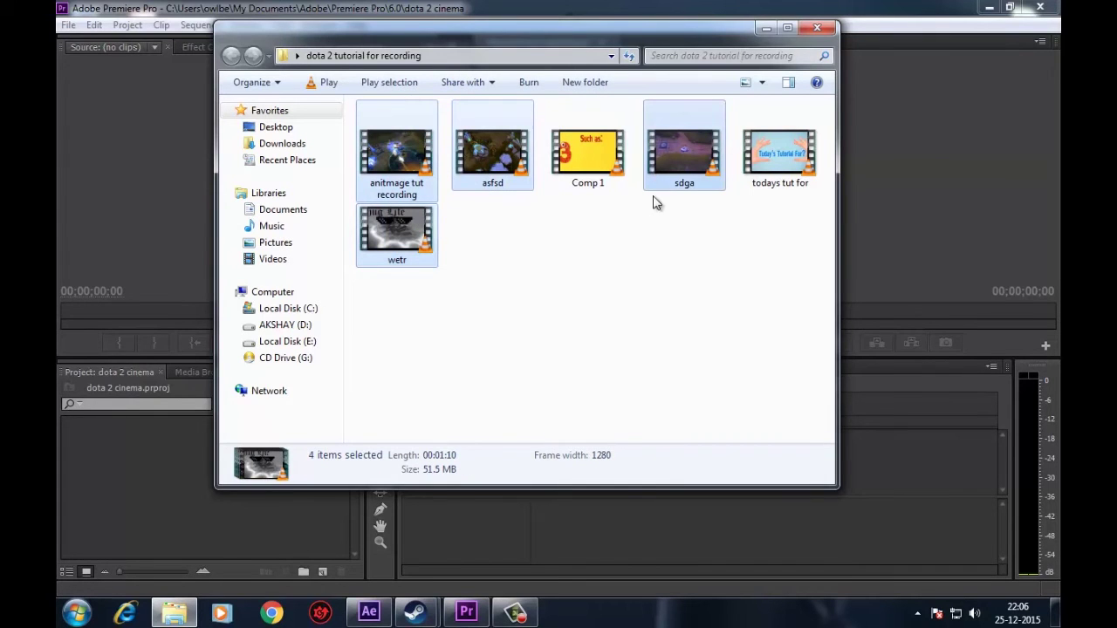
{"action": "left_click_drag", "start_coordinate": [711, 34], "coordinate": [921, 63]}
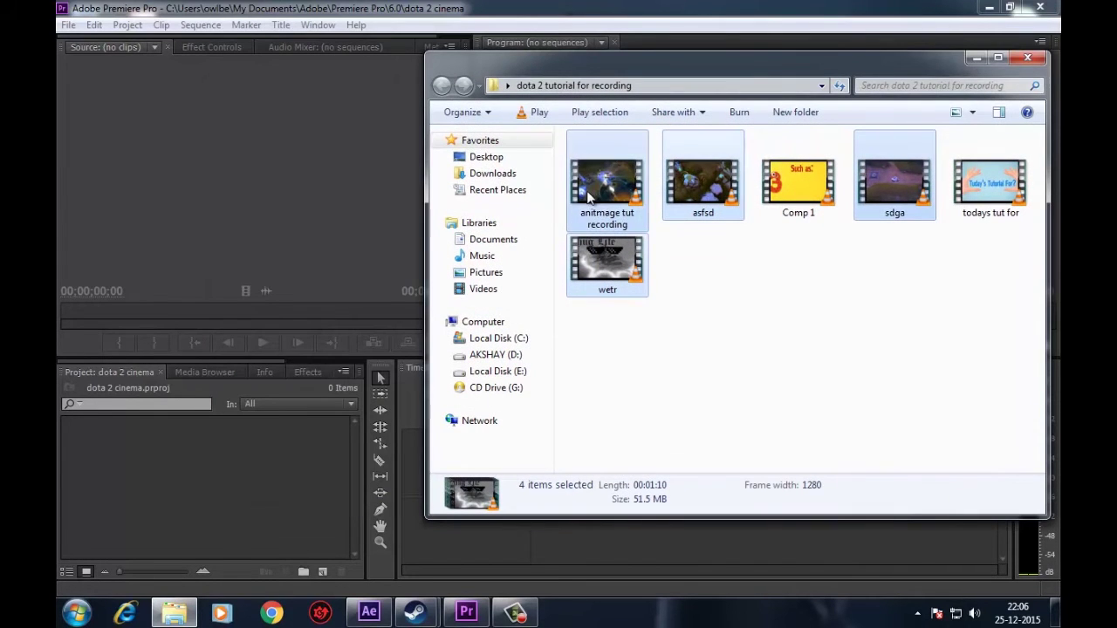
{"action": "left_click_drag", "start_coordinate": [608, 183], "coordinate": [204, 483]}
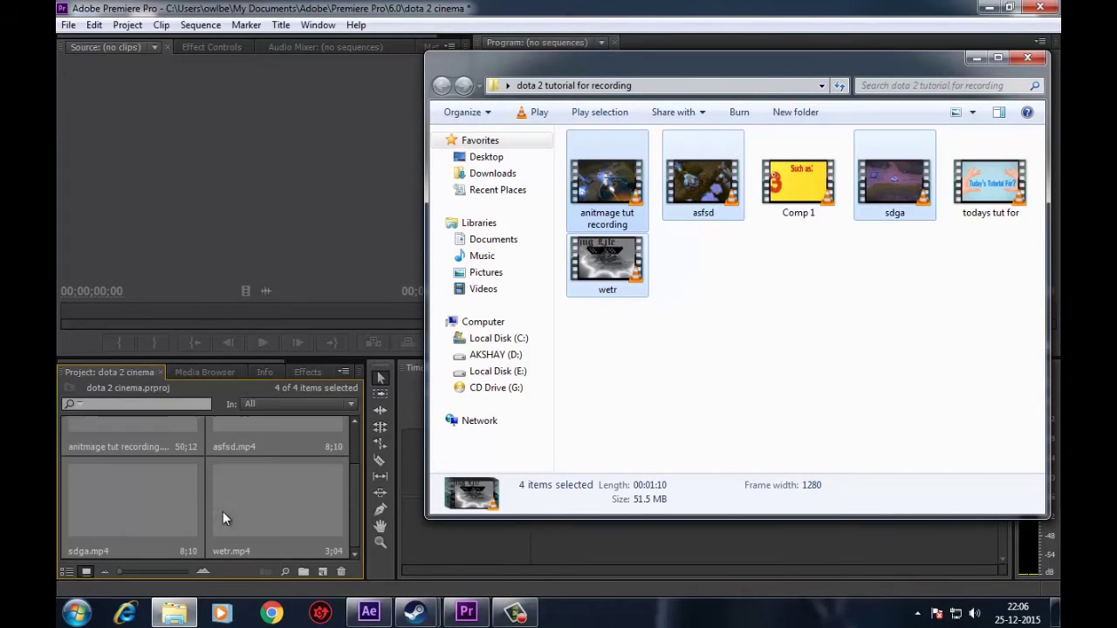
{"action": "left_click", "coordinate": [354, 498]}
{"action": "scroll", "coordinate": [277, 515], "scroll_direction": "up", "scroll_amount": 2}
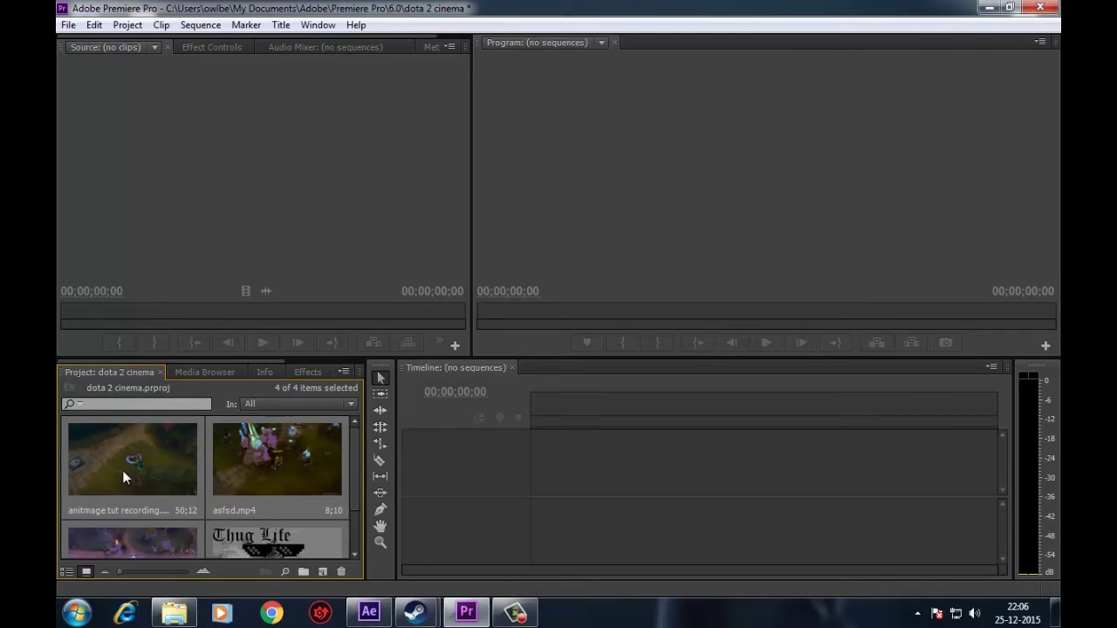
Create a sequence from the asfsd.mp4 clip and place another imported clip on its Video 1 track.
{"action": "left_click", "coordinate": [266, 467]}
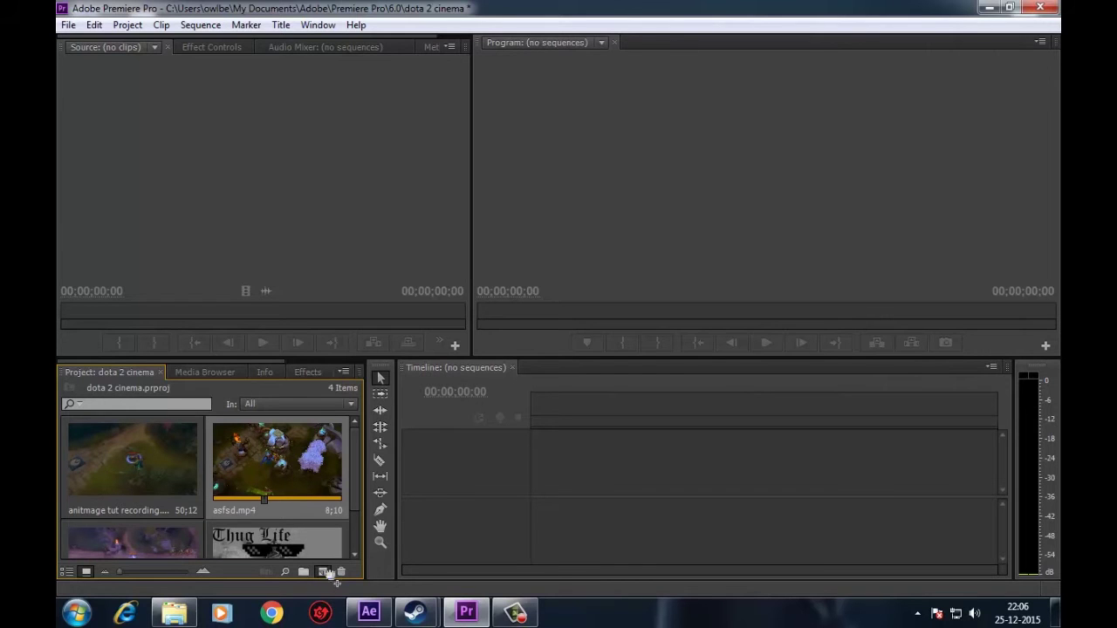
{"action": "left_click_drag", "start_coordinate": [325, 573], "coordinate": [328, 573]}
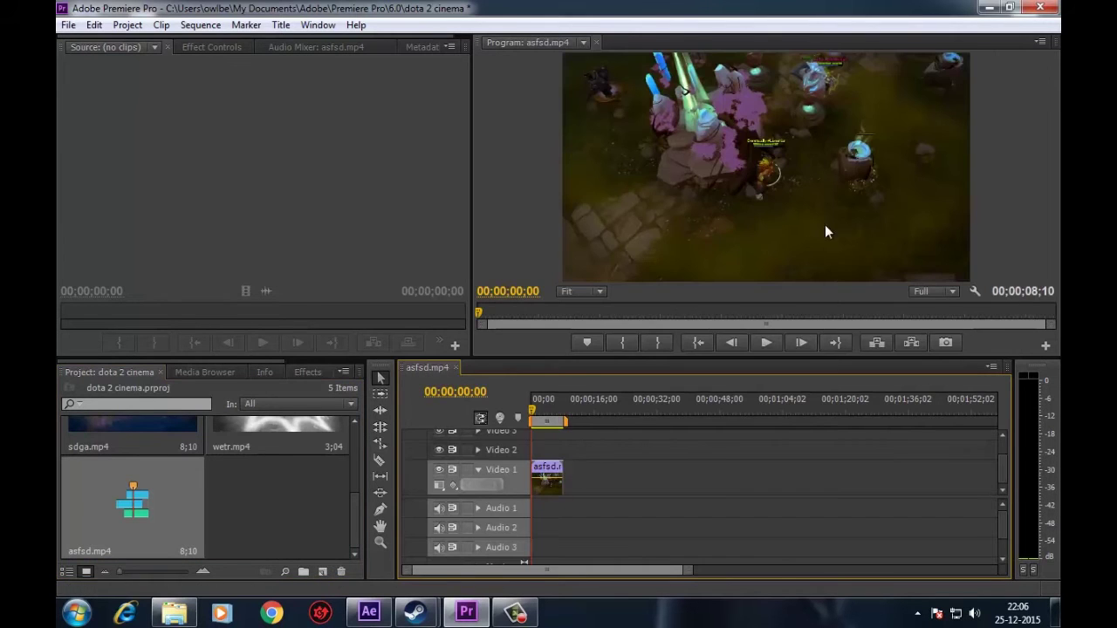
{"action": "left_click", "coordinate": [825, 234]}
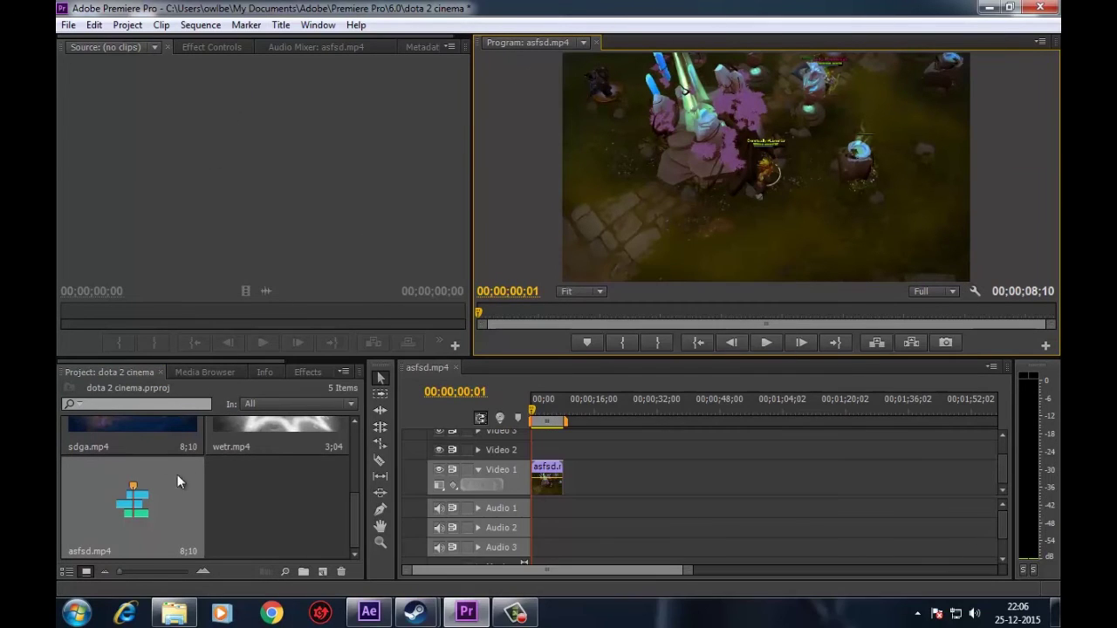
{"action": "scroll", "coordinate": [177, 475], "scroll_direction": "up", "scroll_amount": 3}
{"action": "left_click_drag", "start_coordinate": [140, 469], "coordinate": [555, 496]}
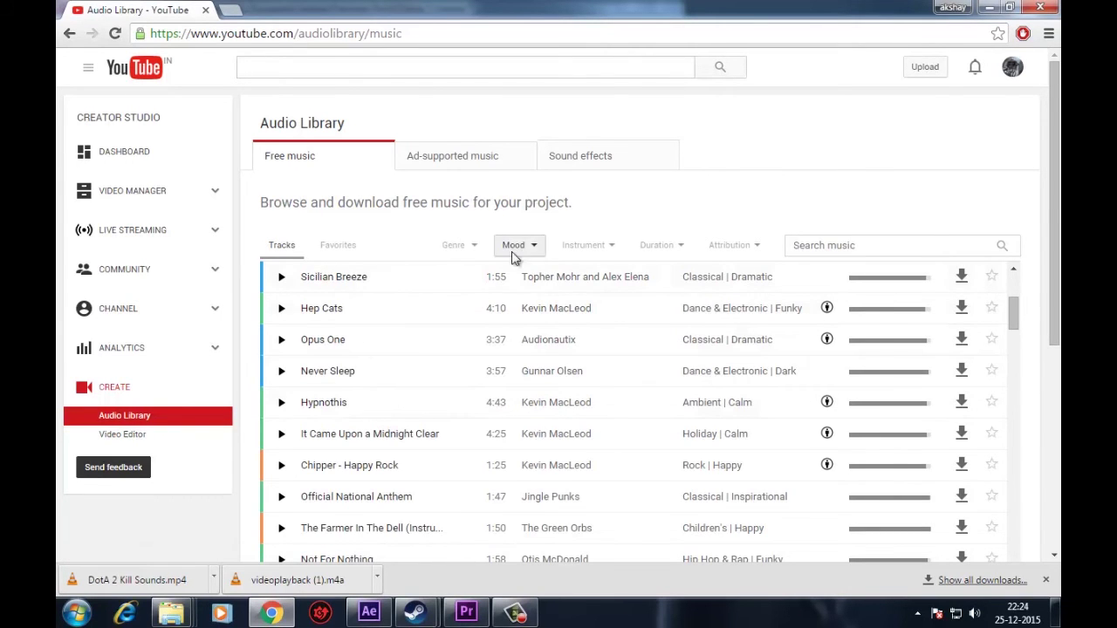
Switch to the YouTube Audio Library in Chrome and filter the free music by the Pop genre.
{"action": "left_click", "coordinate": [458, 245]}
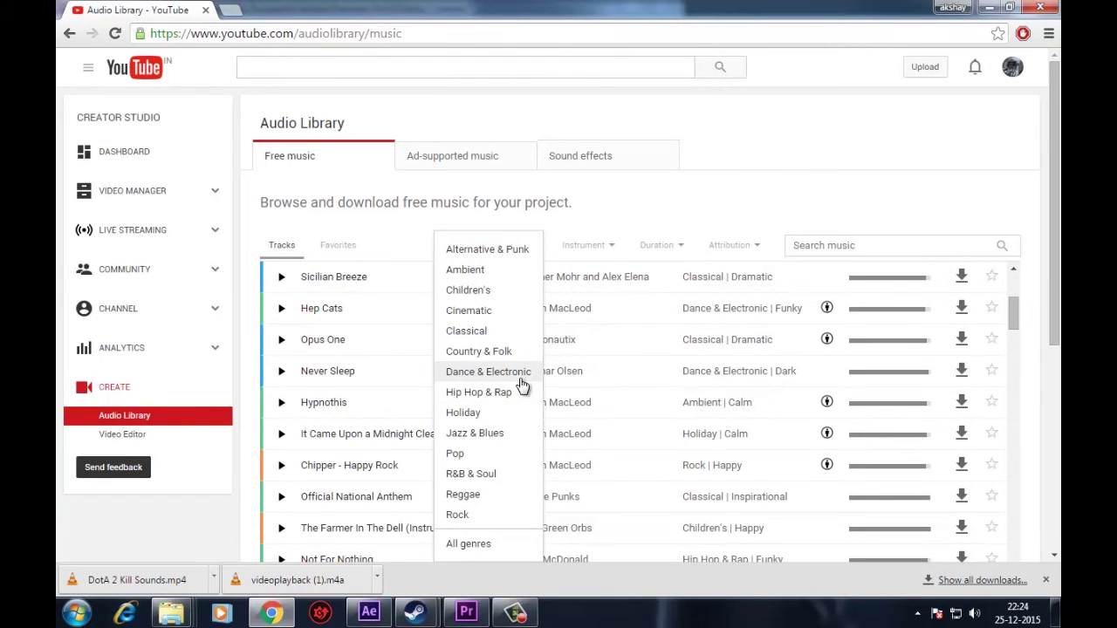
{"action": "left_click", "coordinate": [497, 454]}
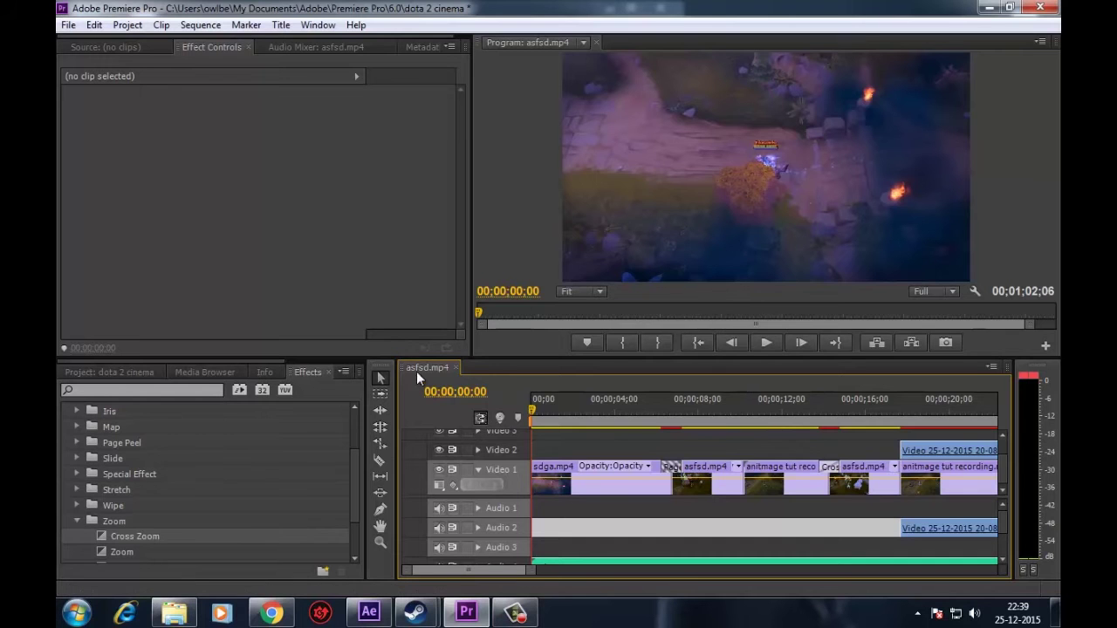
Return to Adobe Premiere Pro, open the media export settings for the edited sequence and set the format to H.264.
{"action": "left_click_drag", "start_coordinate": [714, 395], "coordinate": [494, 425]}
{"action": "left_click", "coordinate": [140, 25]}
{"action": "mouse_move", "coordinate": [105, 29]}
{"action": "mouse_move", "coordinate": [68, 25]}
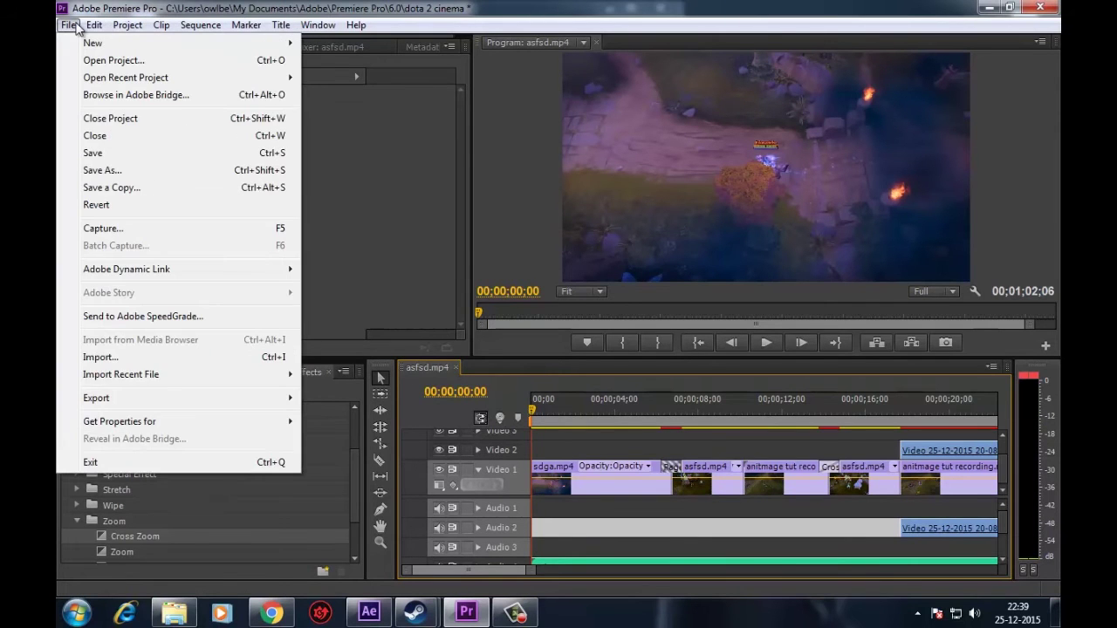
{"action": "mouse_move", "coordinate": [129, 402]}
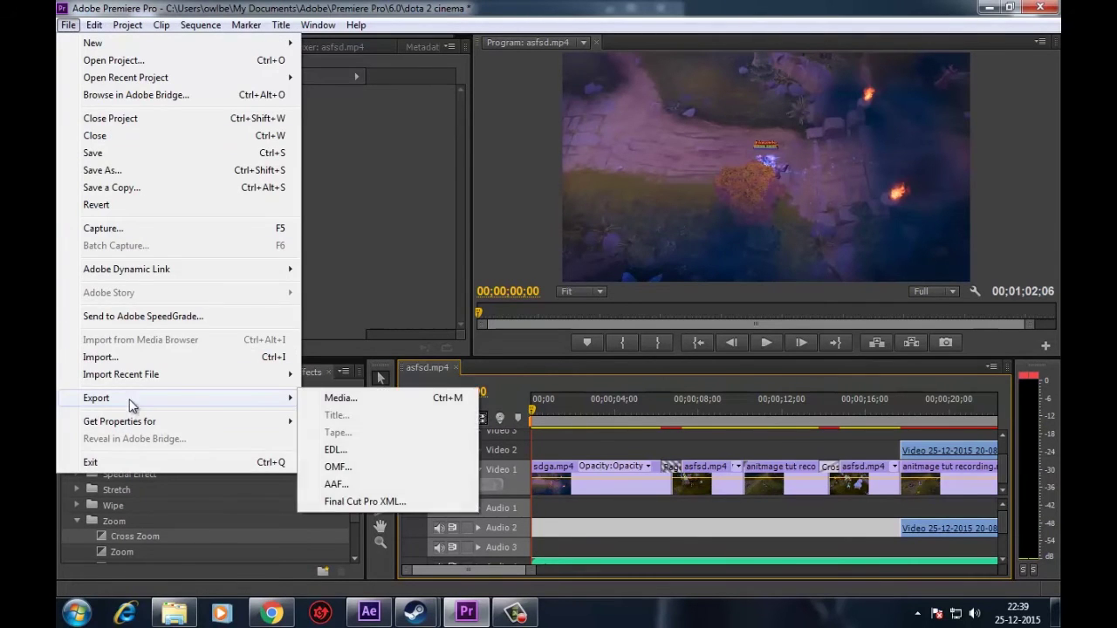
{"action": "left_click", "coordinate": [329, 401]}
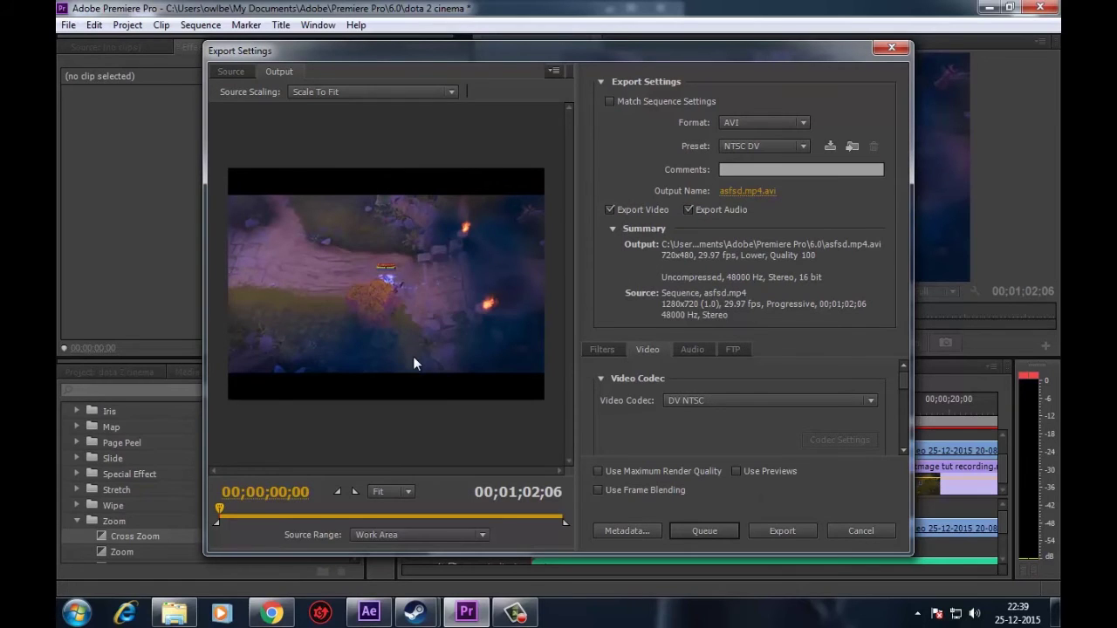
{"action": "left_click", "coordinate": [756, 127]}
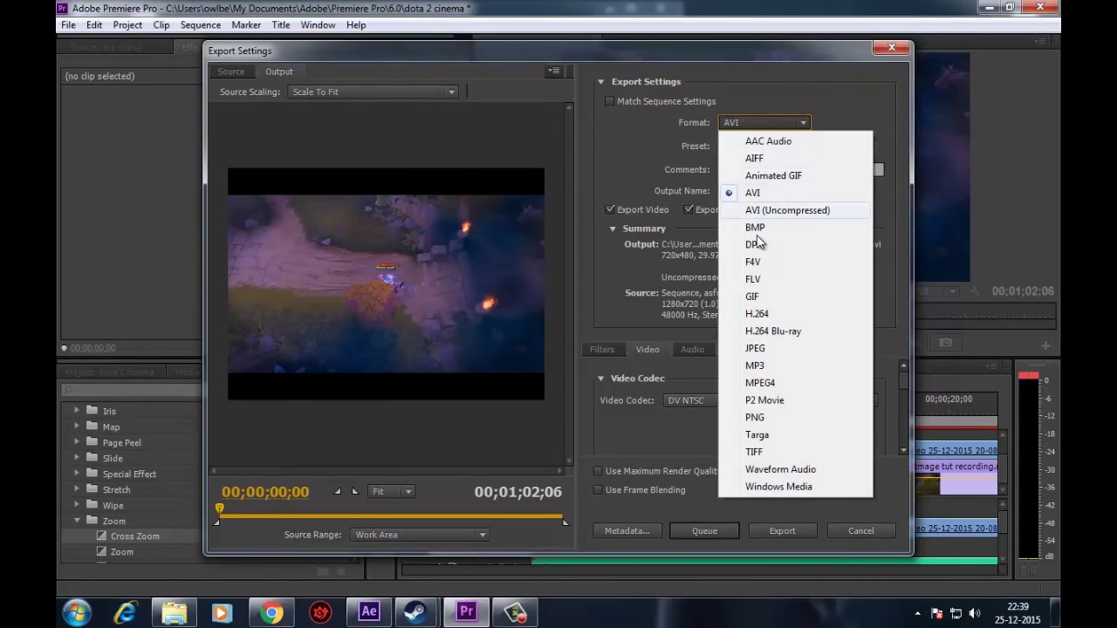
{"action": "left_click", "coordinate": [757, 316]}
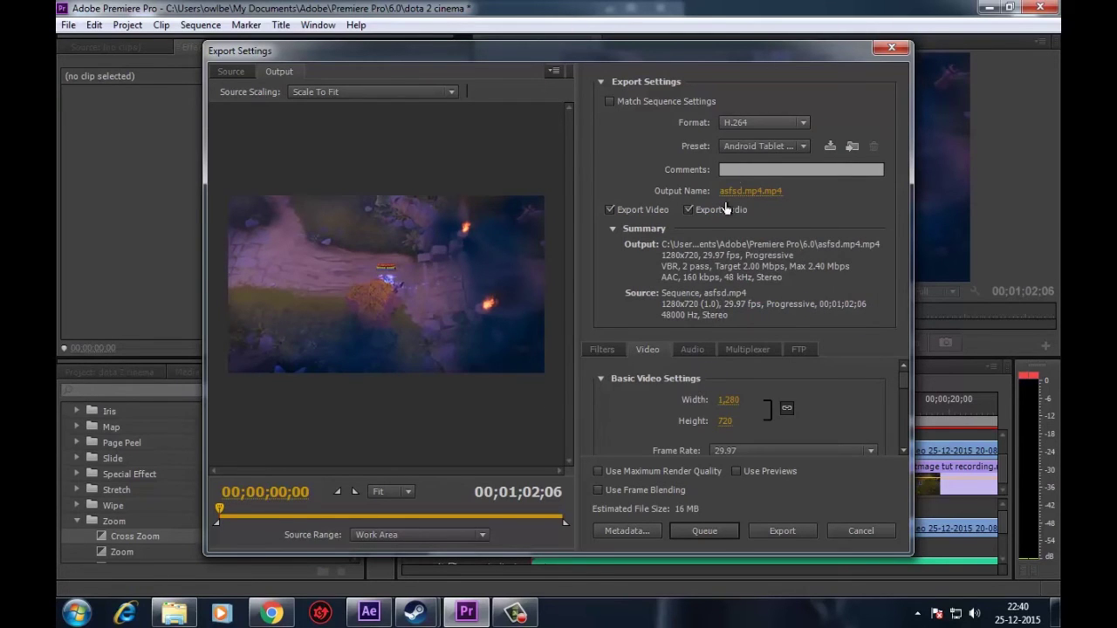
Apply the YouTube HD 720p 23.976 preset and export the sequence with video and audio.
{"action": "left_click", "coordinate": [760, 145]}
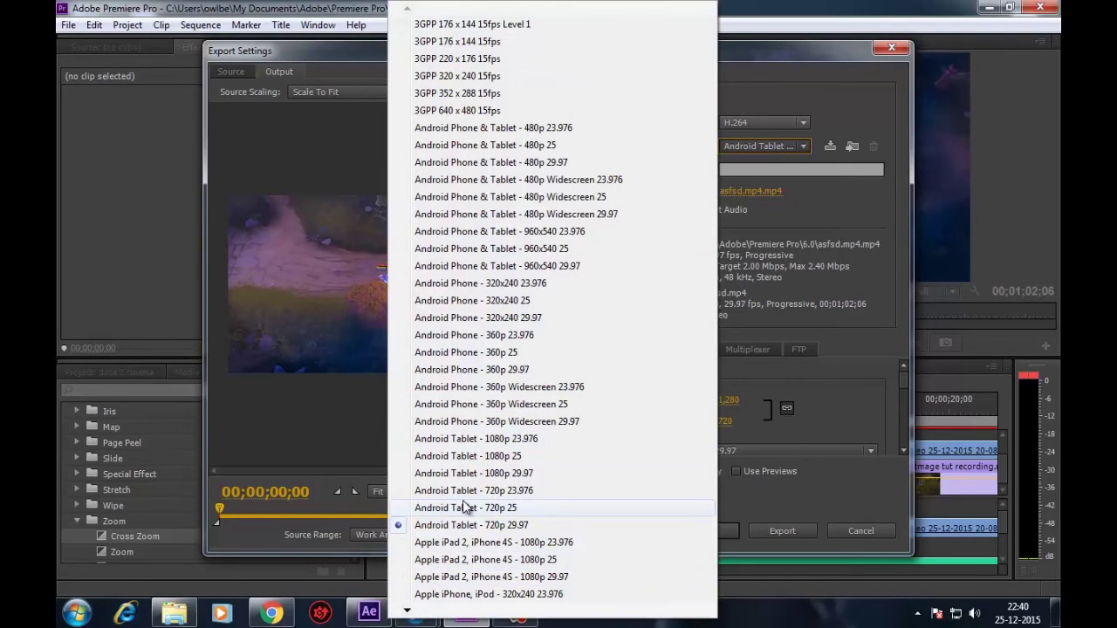
{"action": "scroll", "coordinate": [465, 506], "scroll_direction": "down", "scroll_amount": 14}
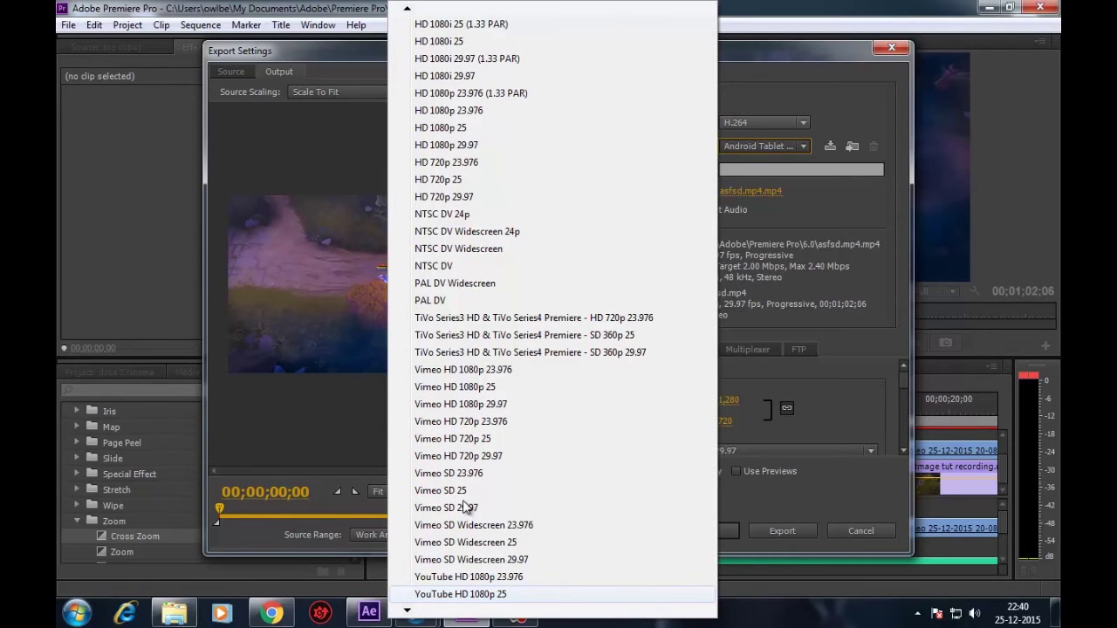
{"action": "scroll", "coordinate": [466, 506], "scroll_direction": "down", "scroll_amount": 3}
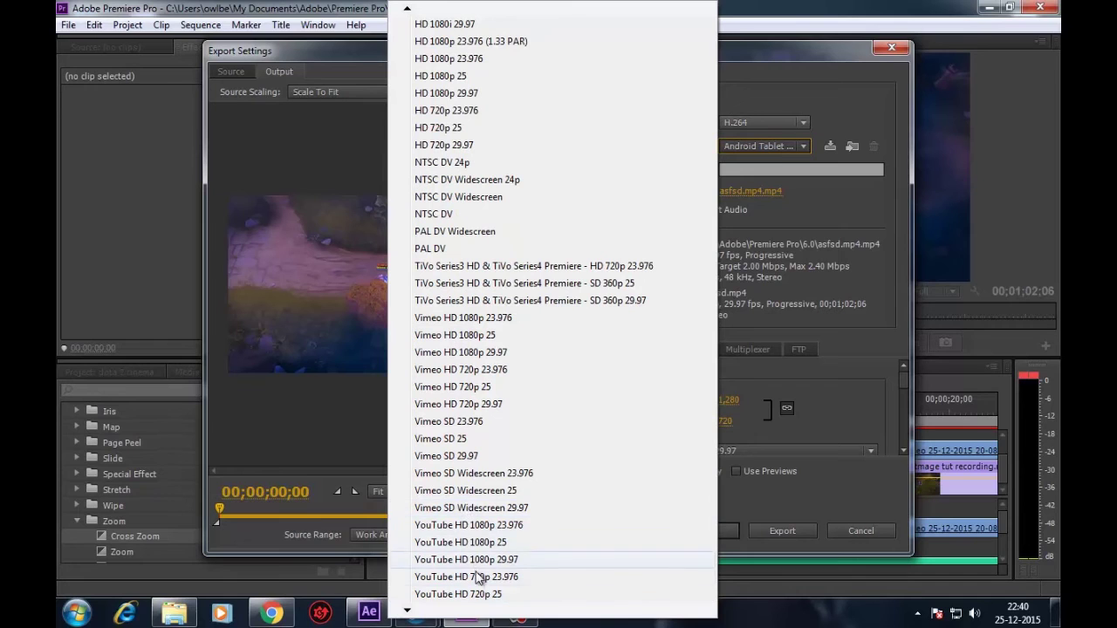
{"action": "left_click", "coordinate": [478, 577]}
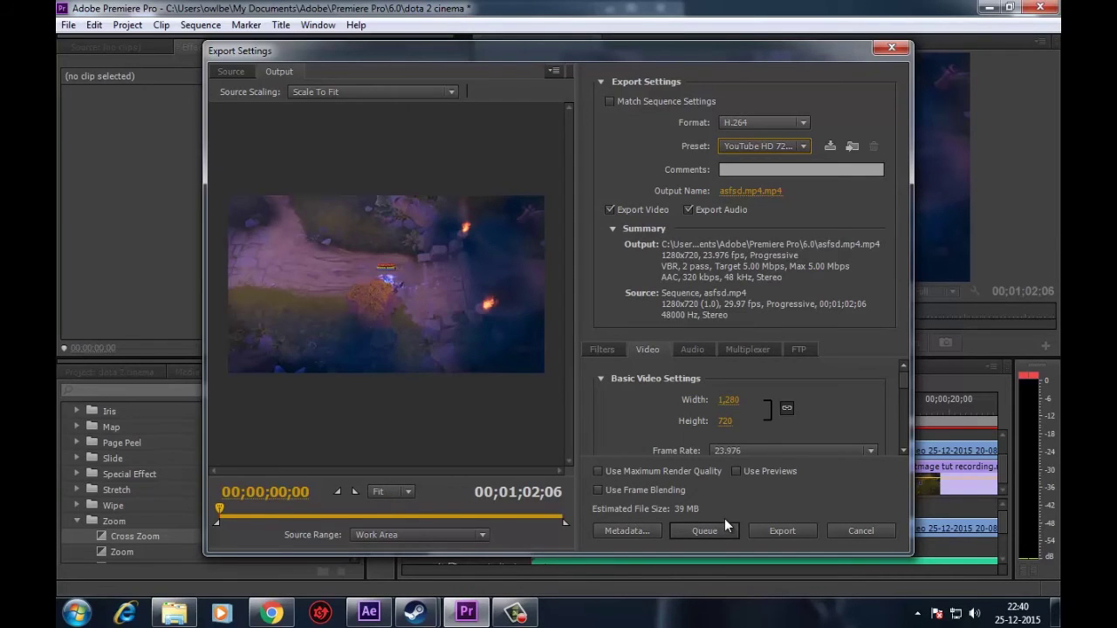
{"action": "left_click", "coordinate": [769, 527]}
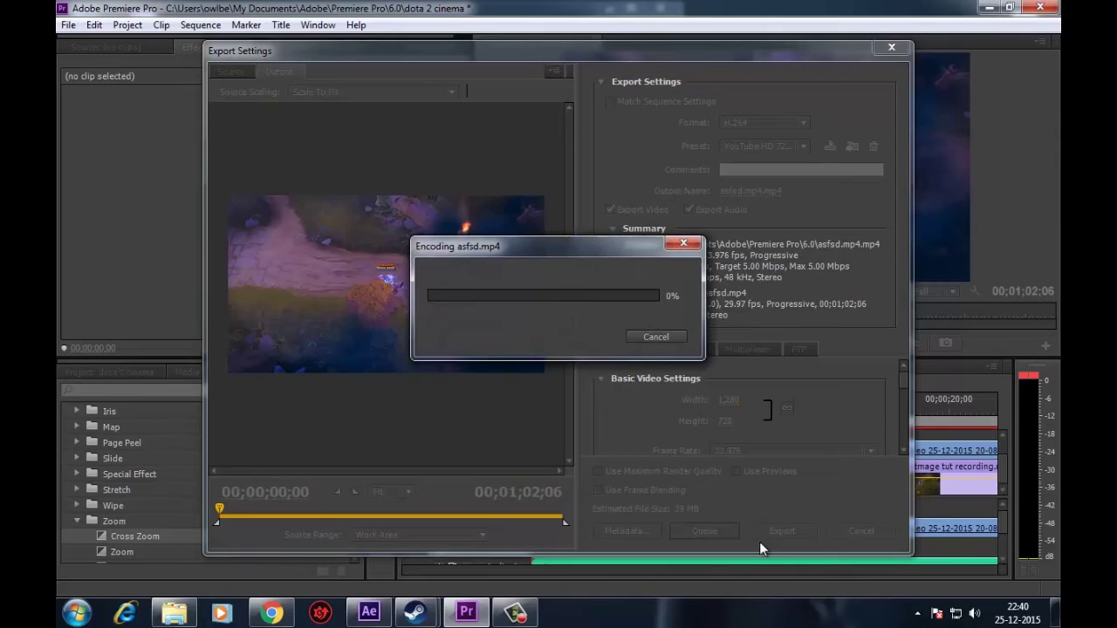